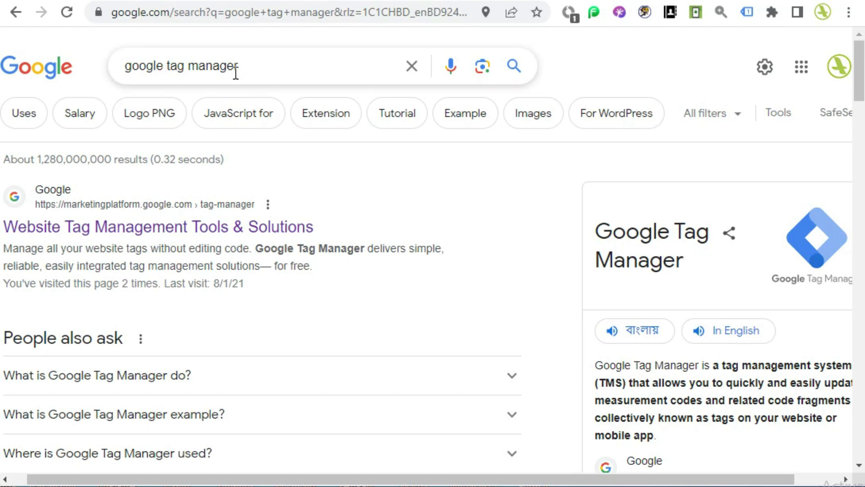
# Step: Open the Website Tag Management Tools & Solutions page from the search results for google tag manager
pyautogui.click(265, 62)
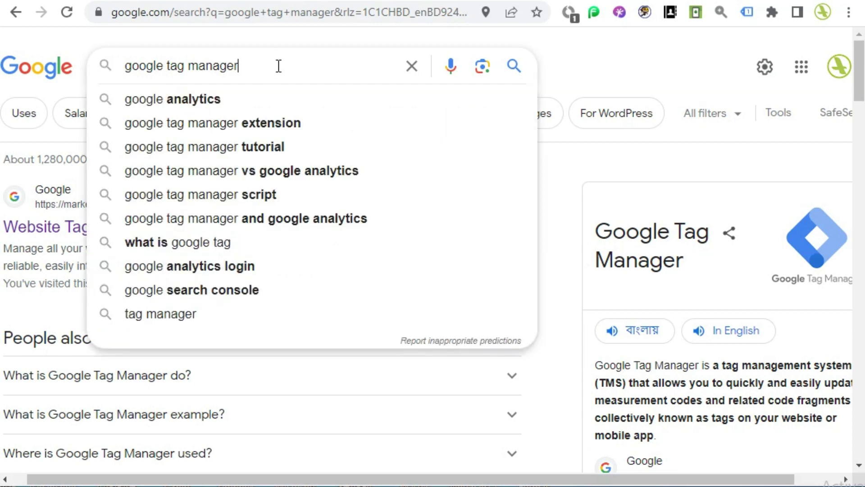
pyautogui.click(598, 74)
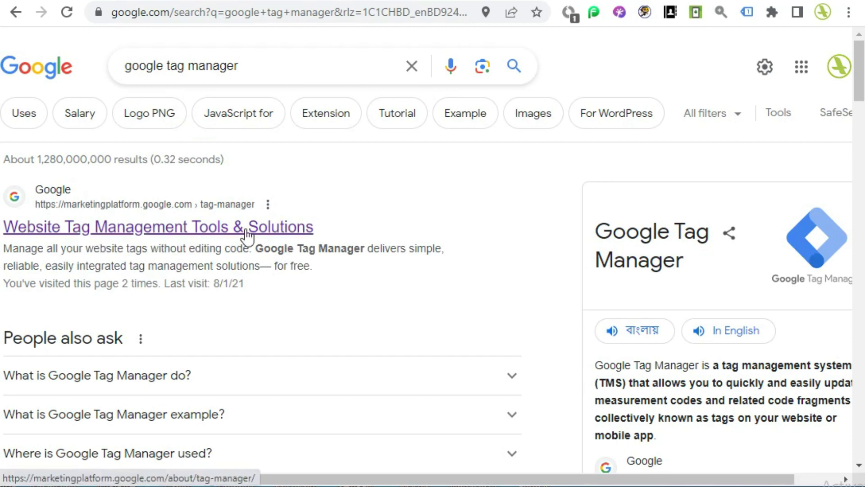
pyautogui.click(207, 235)
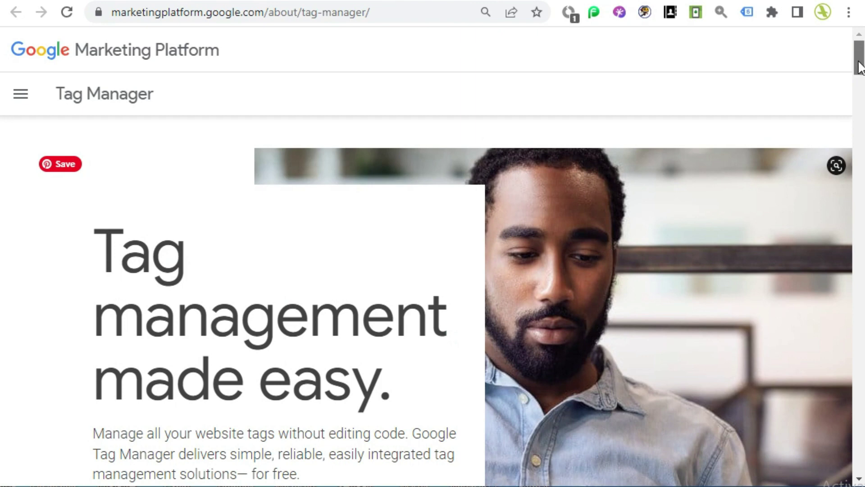
pyautogui.moveTo(859, 66); pyautogui.dragTo(860, 81)
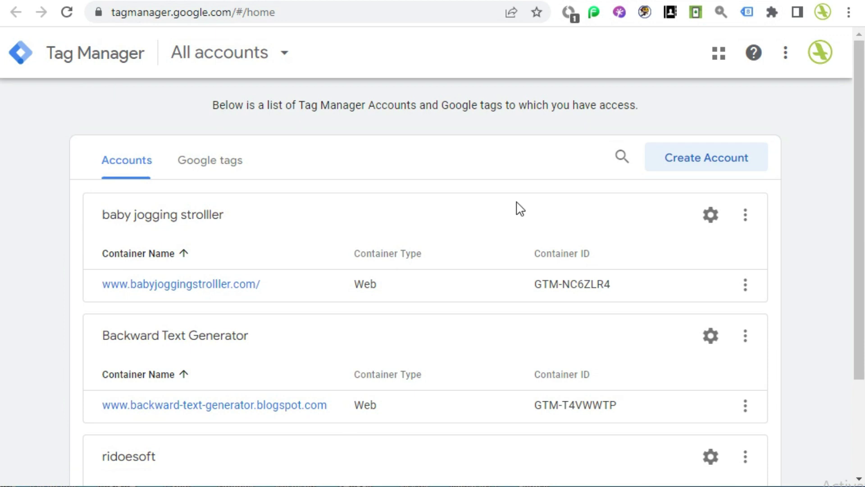
# Step: Switch Tag Manager to the last signed-in Google account listed and open the form for adding a new account
pyautogui.click(820, 53)
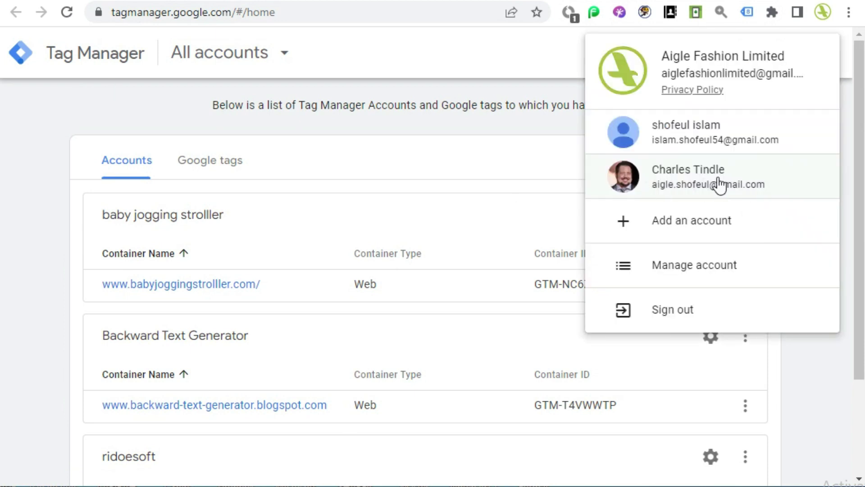
pyautogui.click(781, 183)
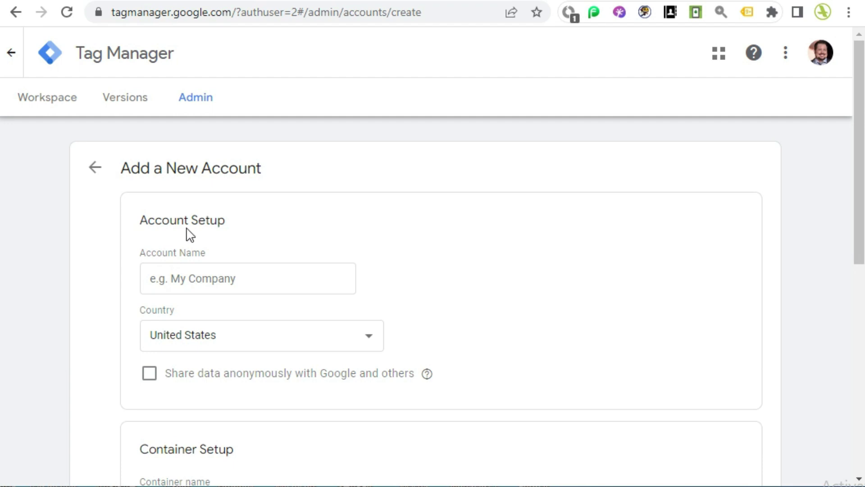
# Step: Copy aeromugs from the store website's address and enter it as the new account's name
pyautogui.click(217, 287)
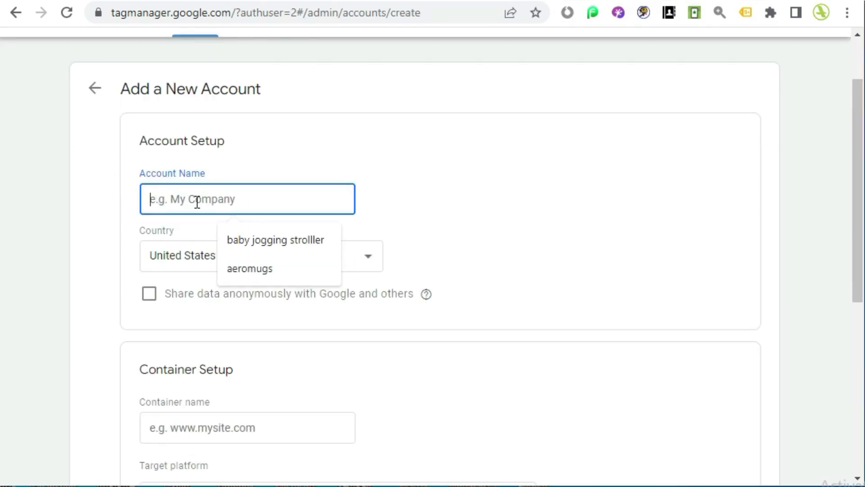
pyautogui.click(304, 164)
pyautogui.click(183, 198)
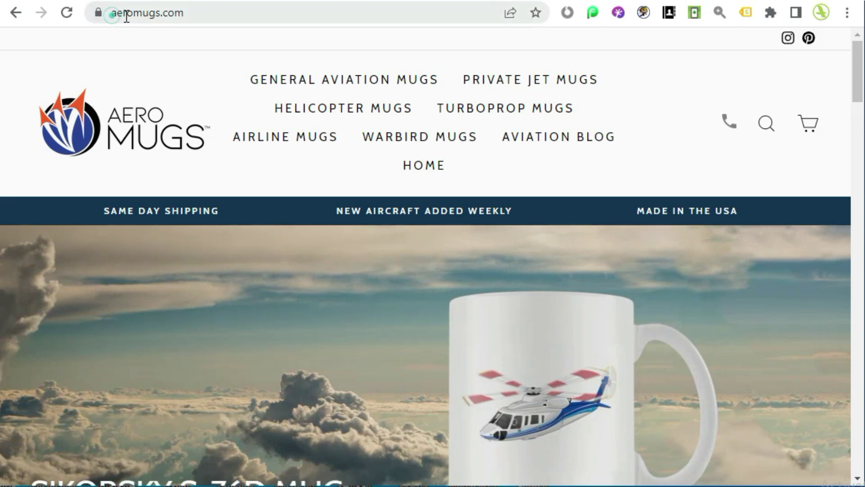
pyautogui.moveTo(112, 14); pyautogui.dragTo(160, 18)
pyautogui.hotkey('ctrl', 'c')
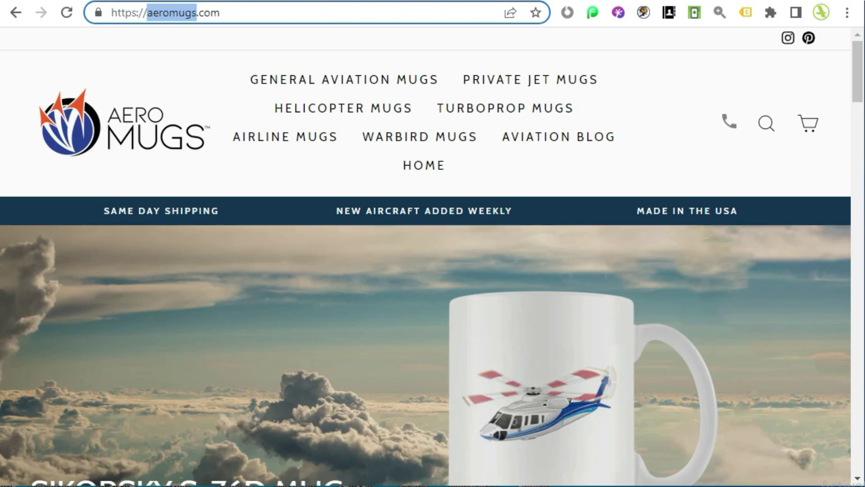
pyautogui.click(594, 0)
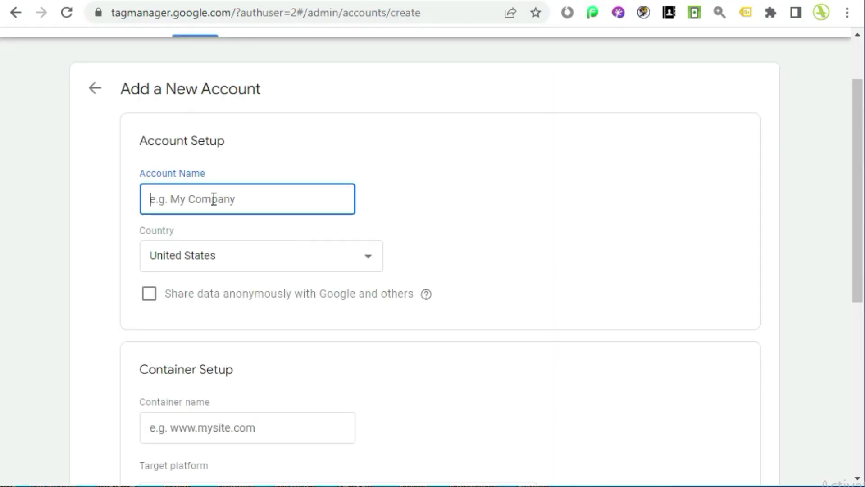
pyautogui.hotkey('ctrl', 'v')
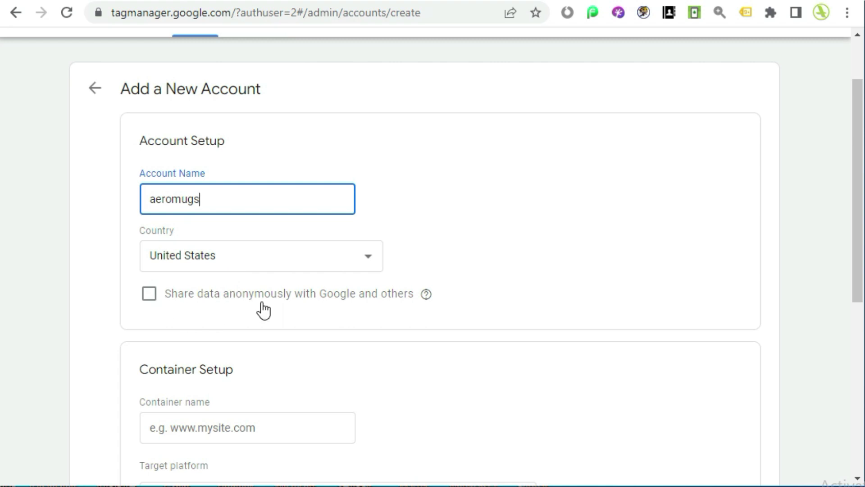
pyautogui.scroll(-2, 469, 323)
pyautogui.scroll(2, 468, 323)
pyautogui.scroll(2, 469, 323)
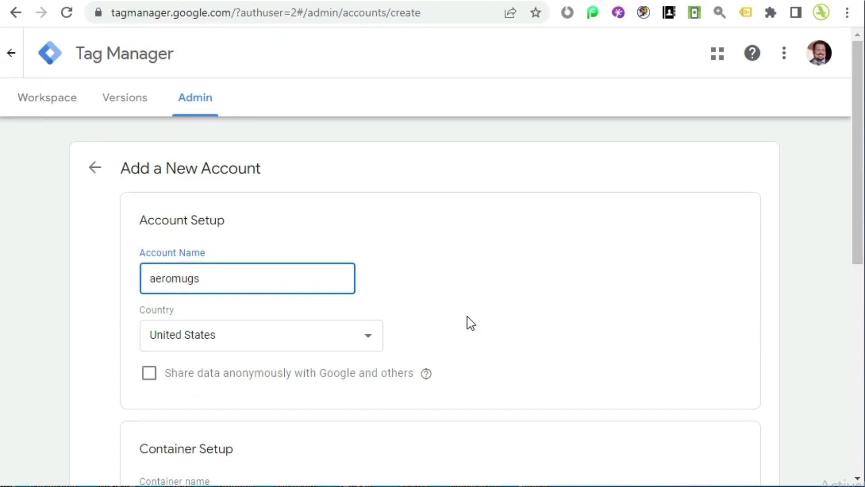
pyautogui.scroll(-4, 468, 323)
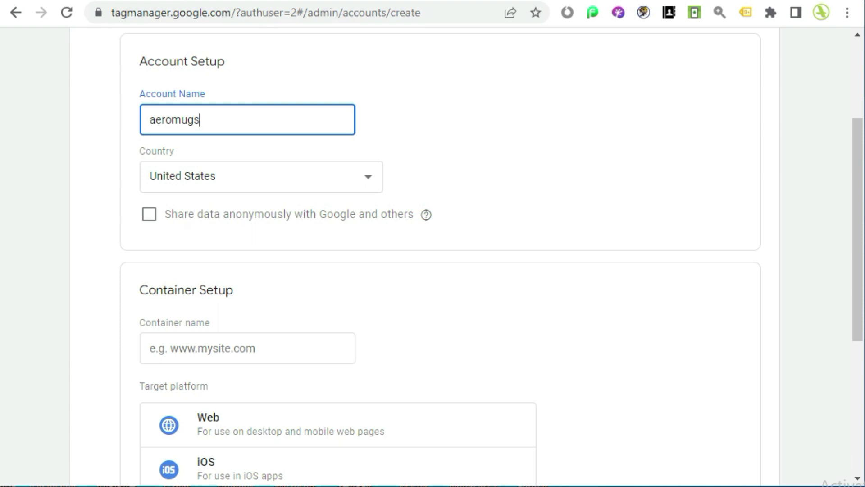
pyautogui.click(149, 215)
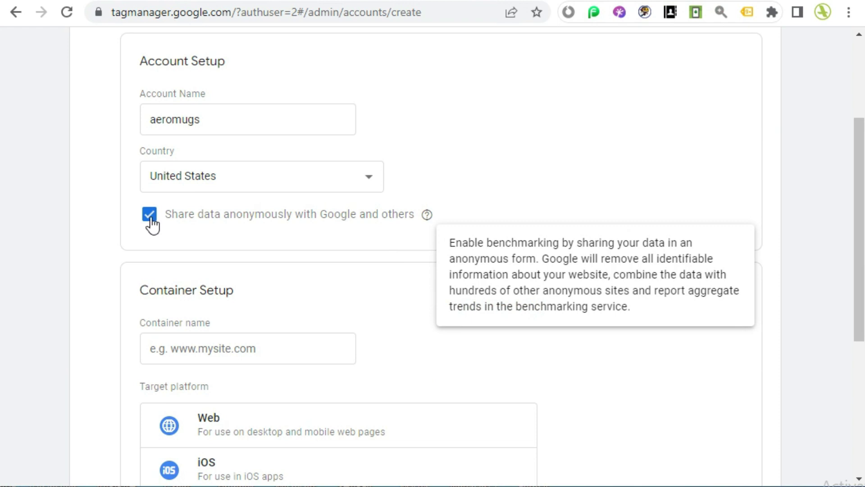
pyautogui.click(150, 216)
pyautogui.scroll(-3, 193, 207)
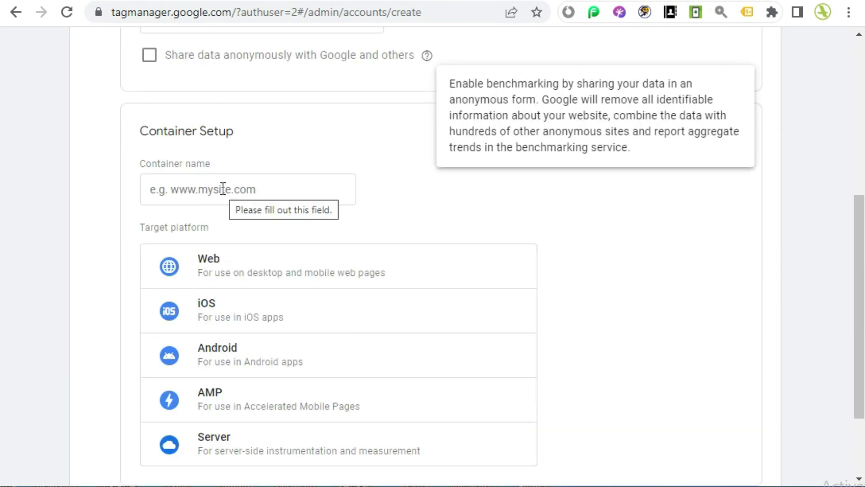
pyautogui.click(223, 188)
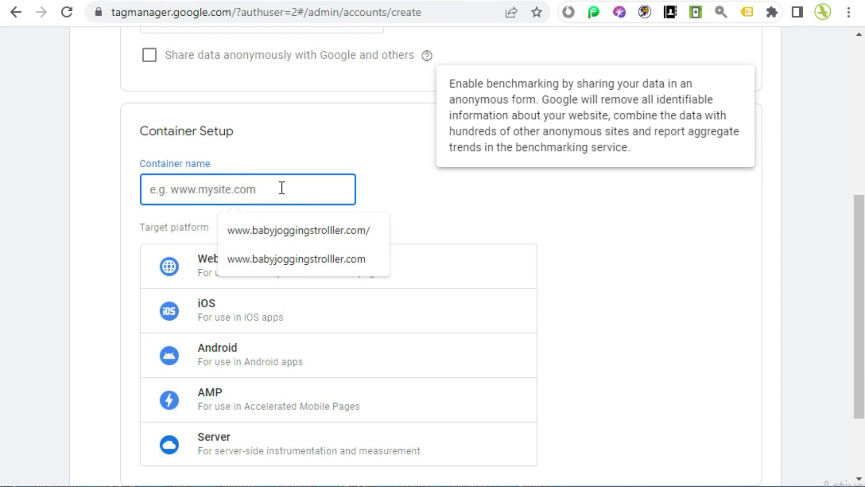
pyautogui.write('https://aeromugs.com/')
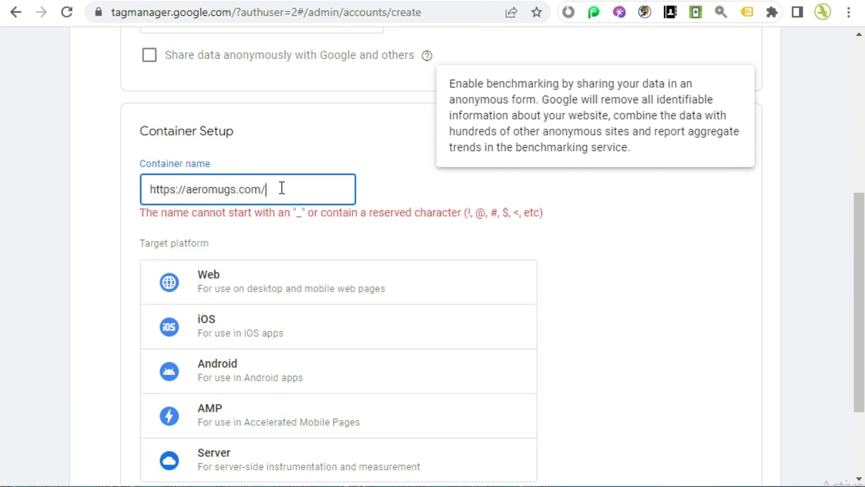
pyautogui.press('BackSpace')
pyautogui.press('BackSpace')
pyautogui.press('BackSpace')
pyautogui.press('BackSpace')
pyautogui.press('BackSpace')
pyautogui.press('BackSpace')
pyautogui.press('BackSpace')
pyautogui.press('BackSpace')
pyautogui.press('BackSpace')
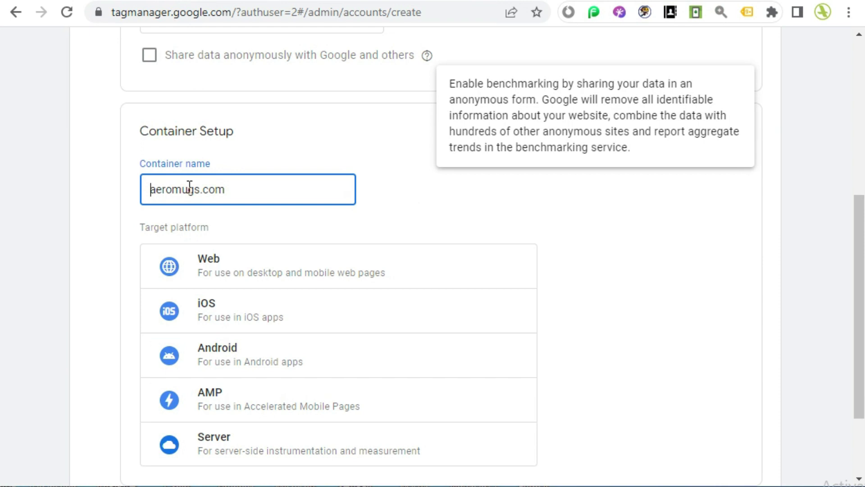
pyautogui.write('www.')
pyautogui.click(680, 273)
# Step: Choose Web as the container's target platform and create the account
pyautogui.scroll(-3, 680, 273)
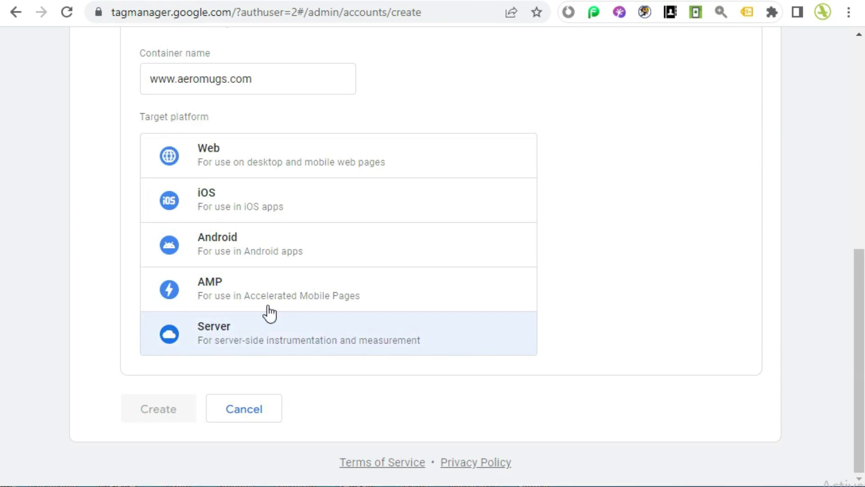
pyautogui.click(315, 155)
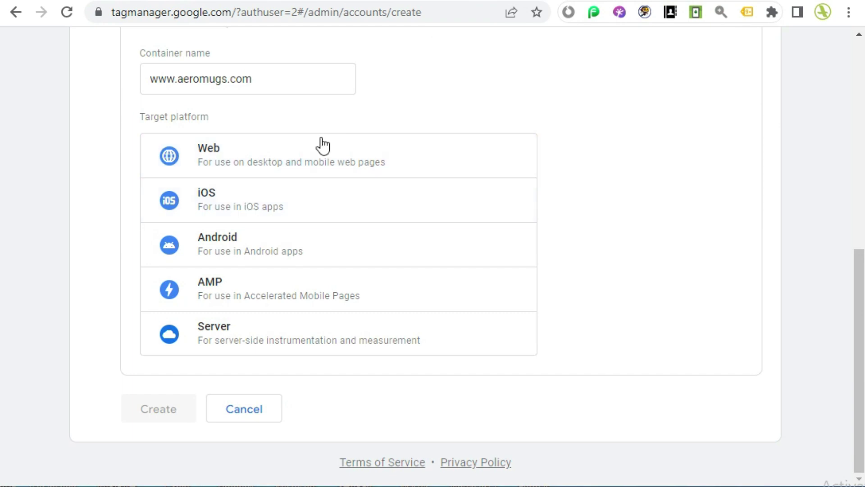
pyautogui.click(468, 169)
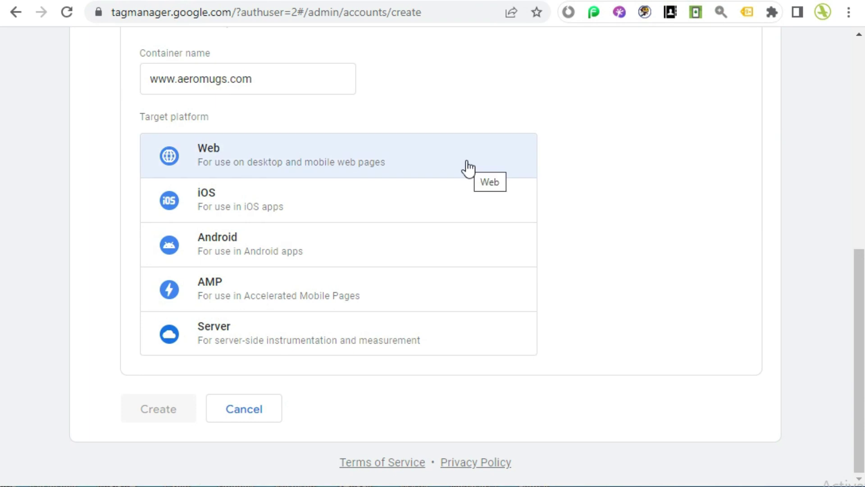
pyautogui.click(466, 168)
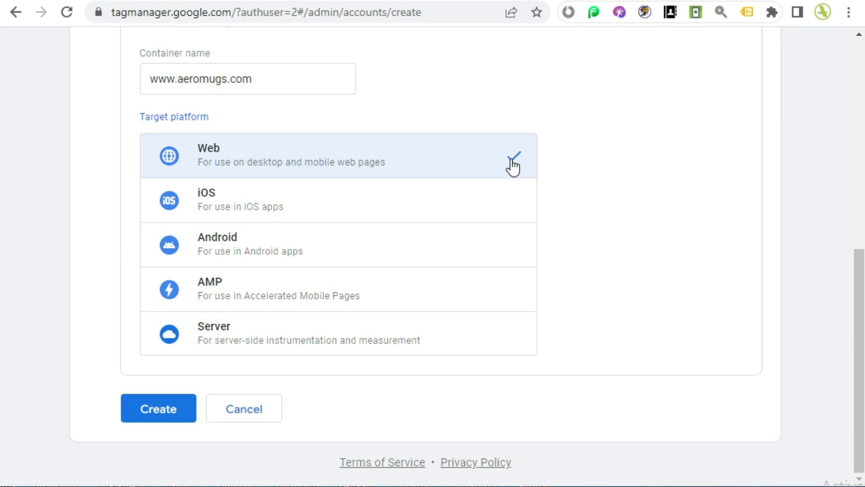
pyautogui.click(162, 407)
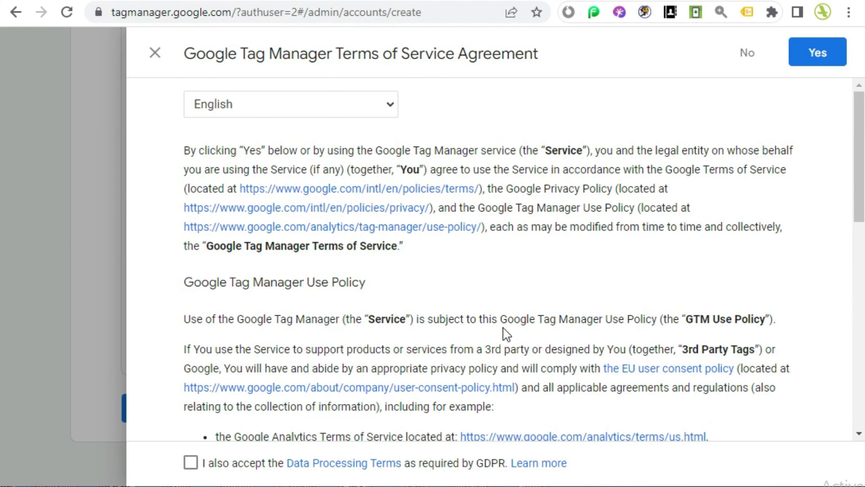
# Step: Read through the Google Tag Manager Terms of Service and accept them together with the GDPR Data Processing Terms
pyautogui.scroll(-1, 586, 315)
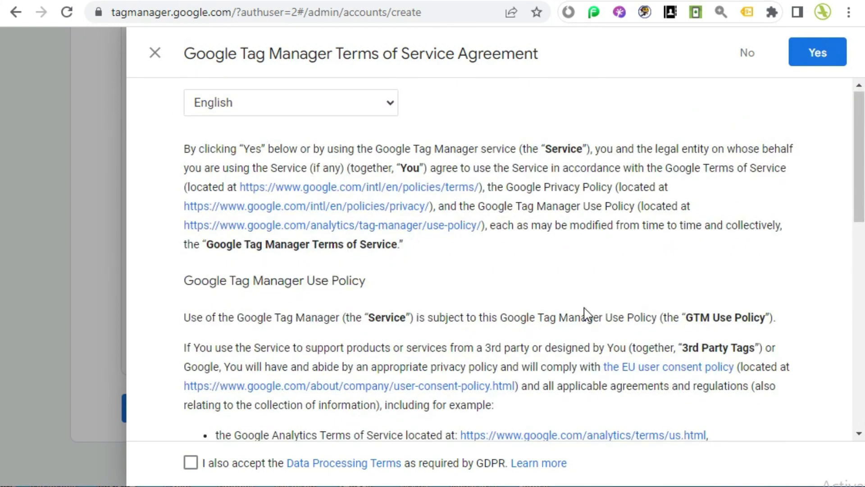
pyautogui.scroll(-15, 586, 313)
pyautogui.scroll(15, 585, 308)
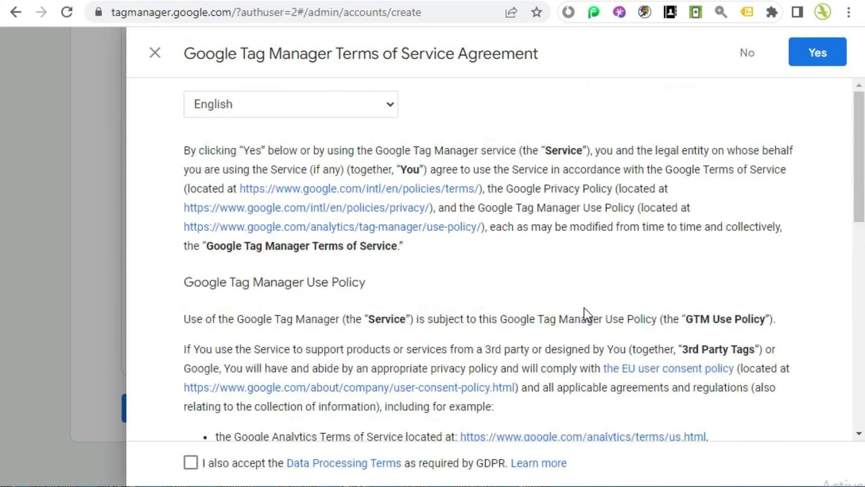
pyautogui.scroll(-8, 586, 314)
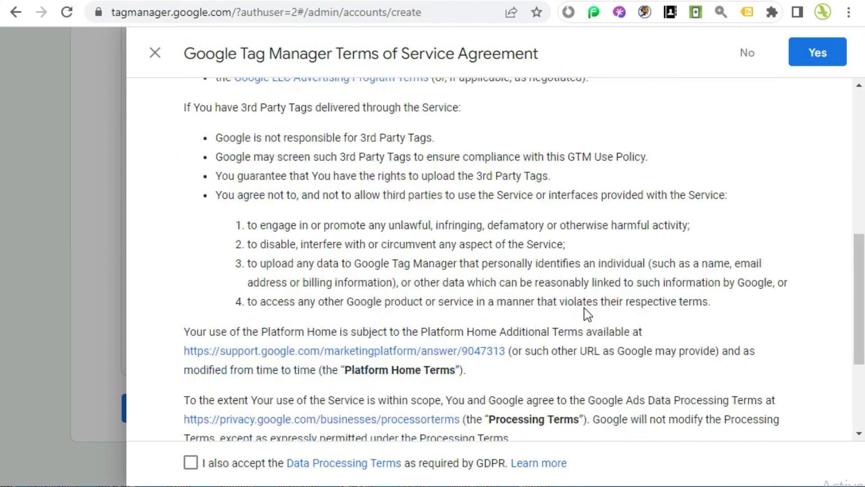
pyautogui.scroll(-4, 386, 387)
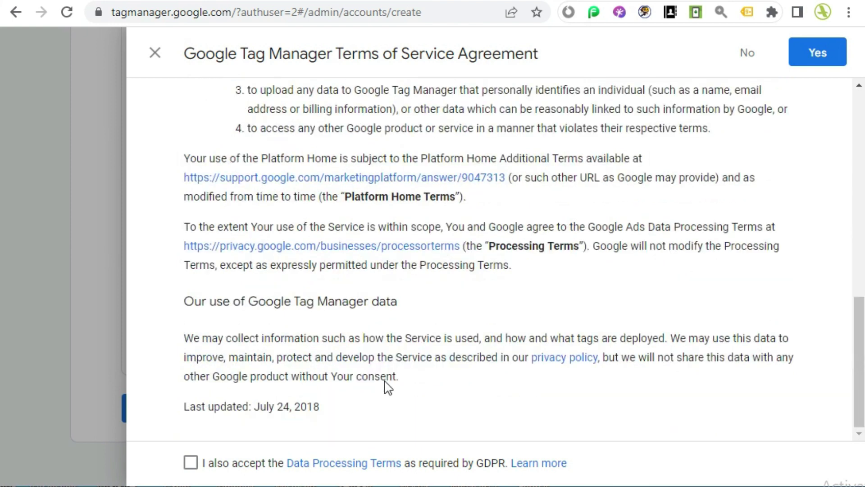
pyautogui.click(191, 463)
pyautogui.click(817, 52)
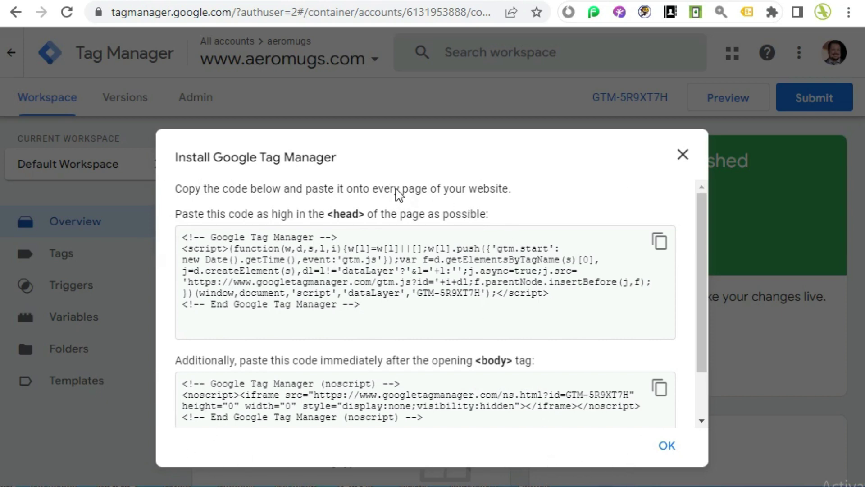
# Step: Dismiss the installation code dialog, view the container's version history and go to its administration page
pyautogui.click(684, 156)
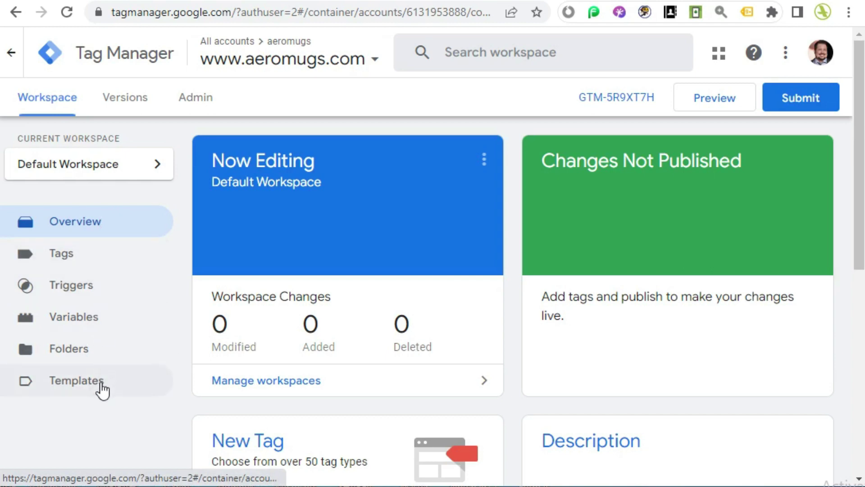
pyautogui.click(126, 95)
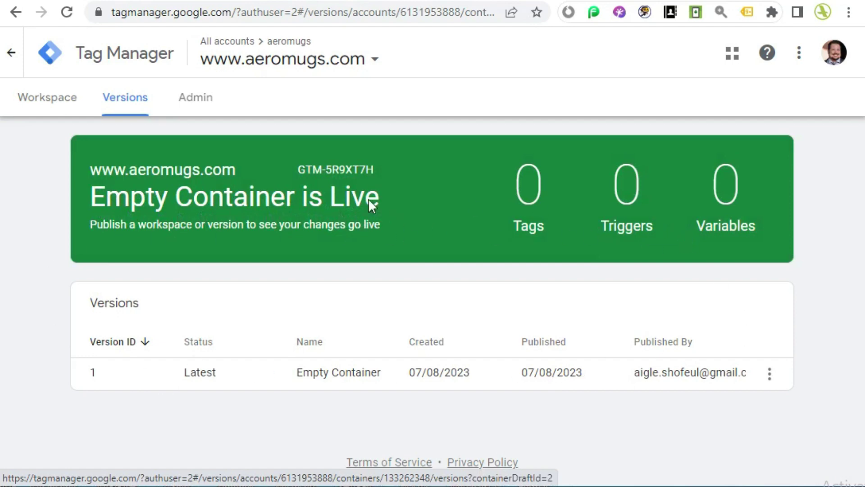
pyautogui.click(204, 101)
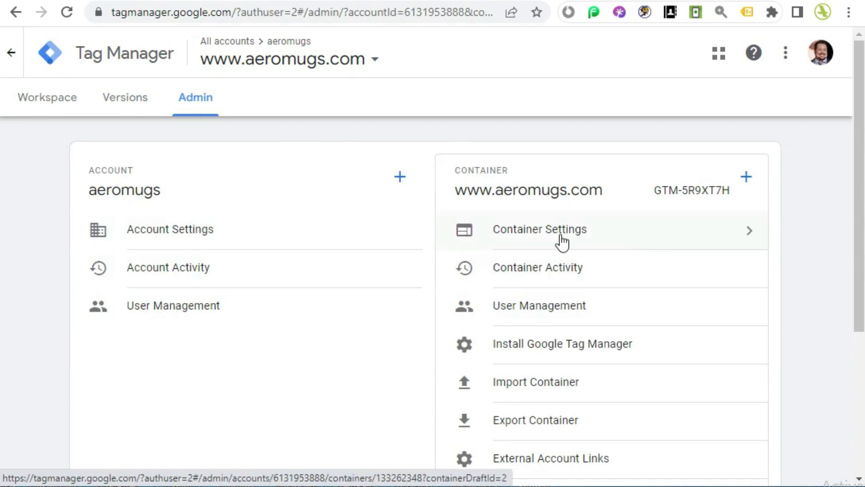
# Step: Copy the head snippet from the container's Google Tag Manager installation instructions and switch to the AeroMugs Shopify admin
pyautogui.scroll(-1, 677, 242)
pyautogui.scroll(-2, 677, 242)
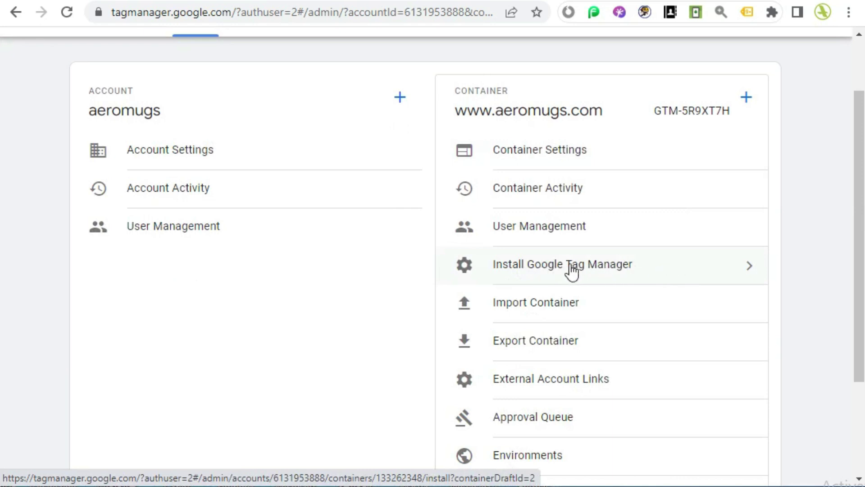
pyautogui.click(745, 273)
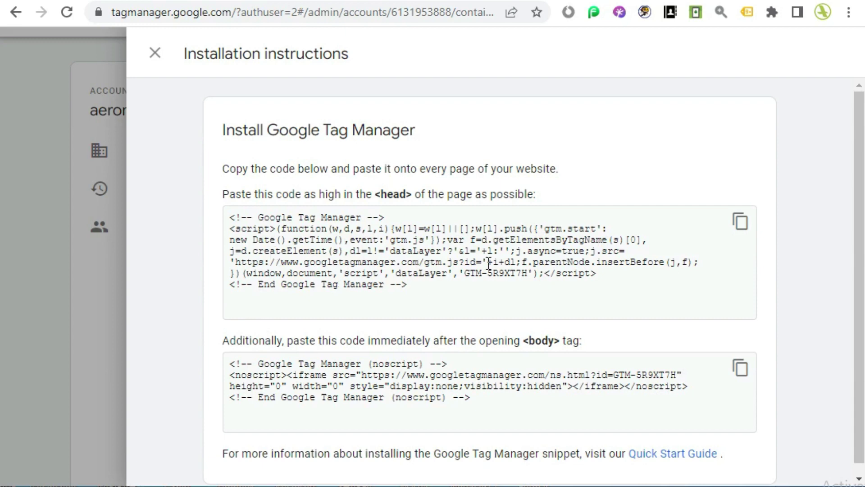
pyautogui.click(741, 223)
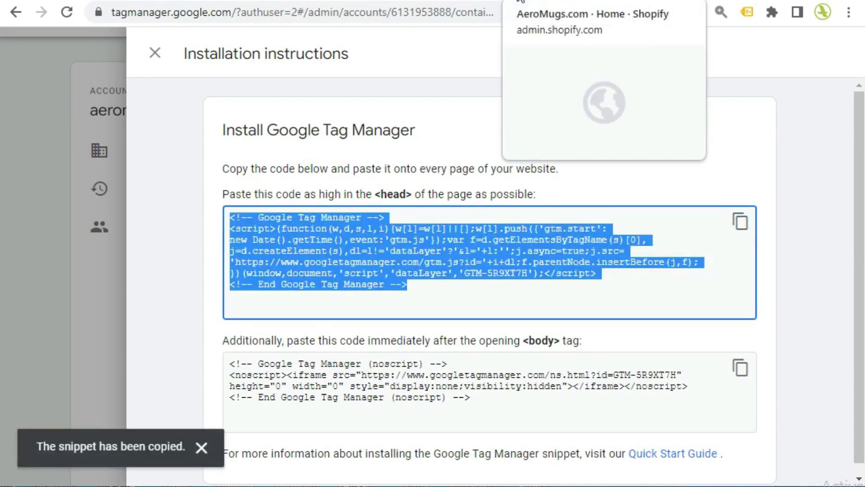
pyautogui.click(520, 1)
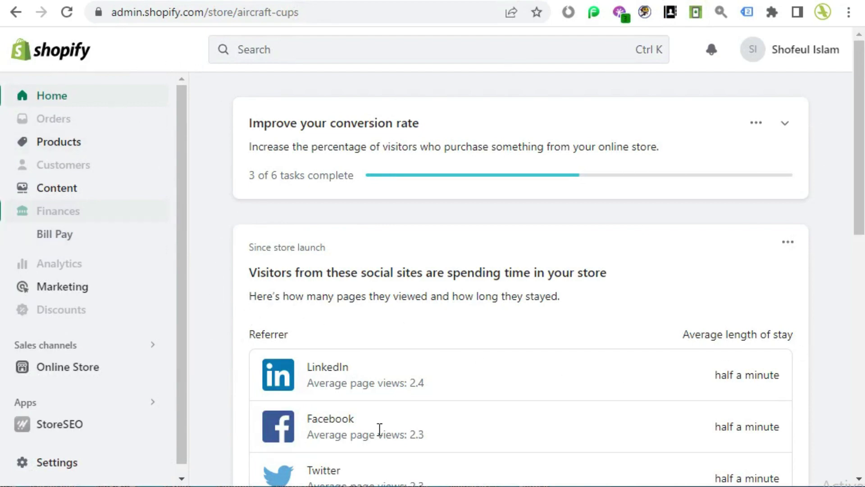
# Step: Go to the themes of the Shopify online store and show the current theme, Copy of Impulse v 6.0.0
pyautogui.scroll(-1, 220, 307)
pyautogui.scroll(-3, 221, 308)
pyautogui.scroll(-1, 80, 344)
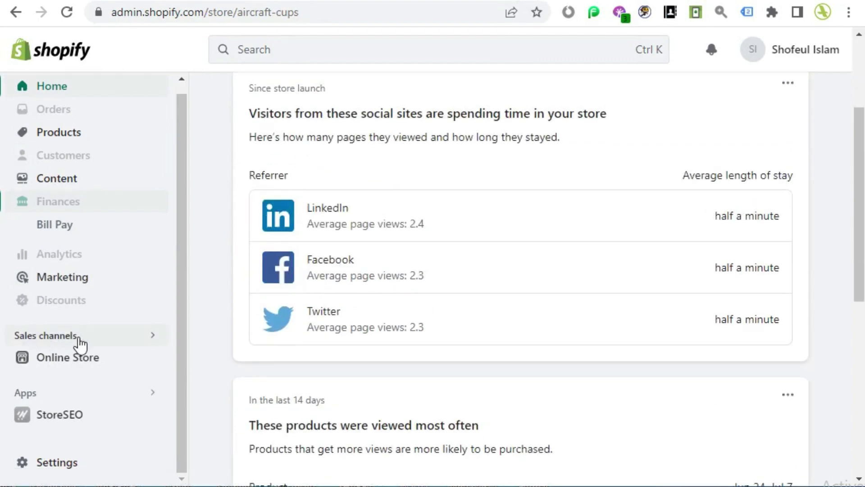
pyautogui.click(89, 363)
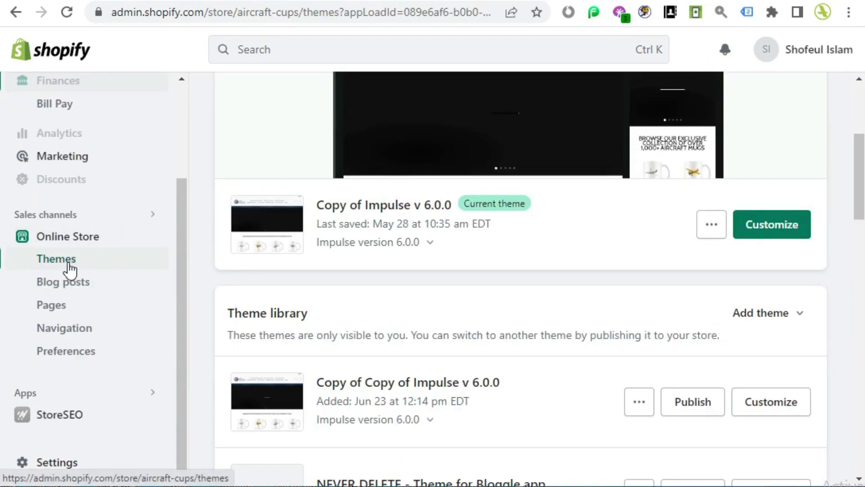
pyautogui.scroll(1, 224, 299)
pyautogui.scroll(2, 223, 300)
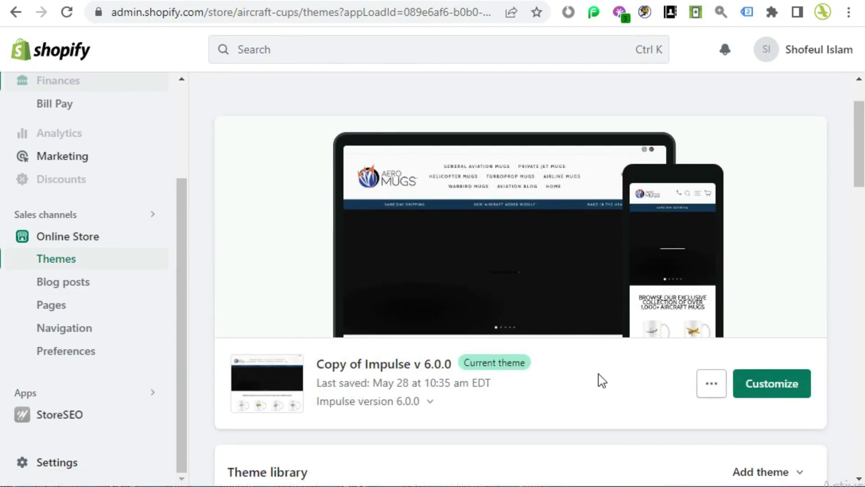
# Step: Open the code of the current theme, Copy of Impulse v 6.0.0, and its theme.liquid layout file
pyautogui.scroll(-2, 602, 381)
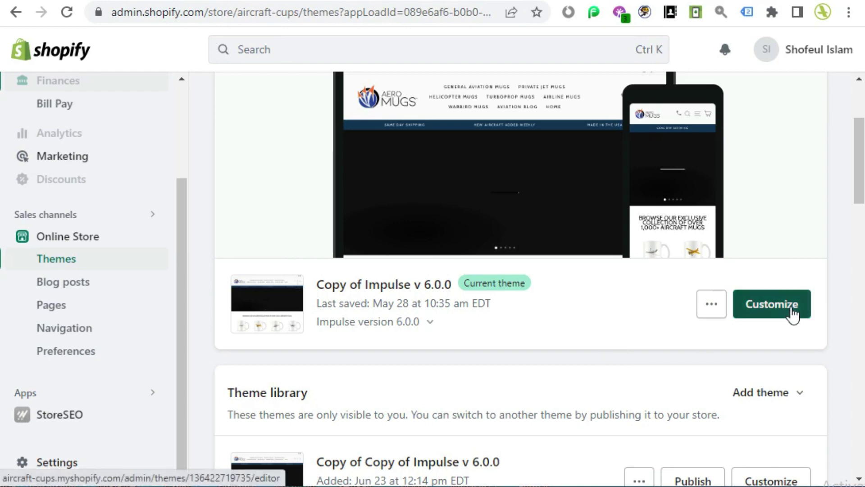
pyautogui.click(715, 311)
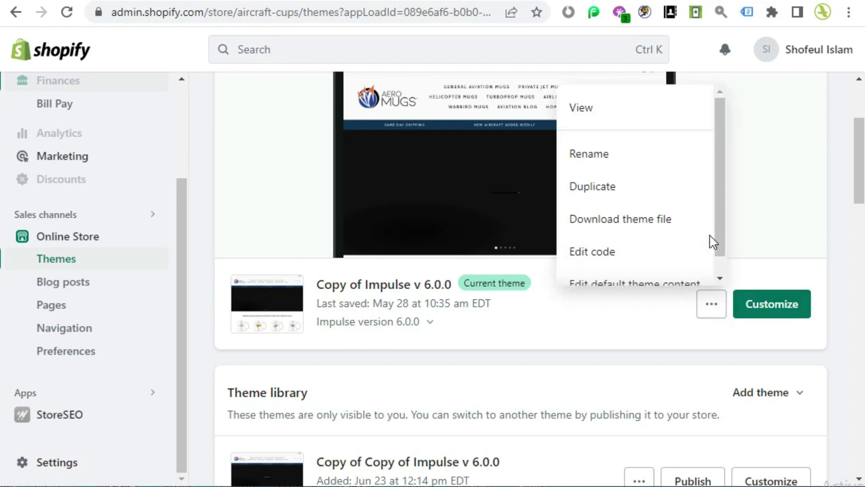
pyautogui.scroll(-1, 708, 242)
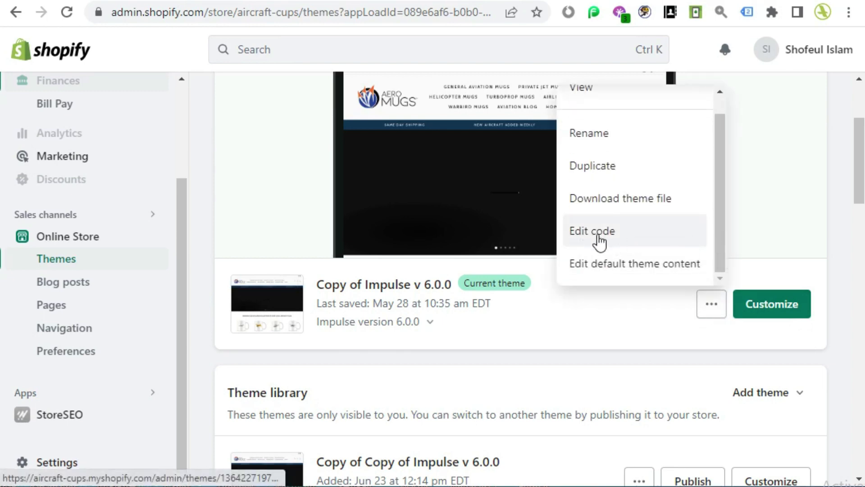
pyautogui.click(603, 235)
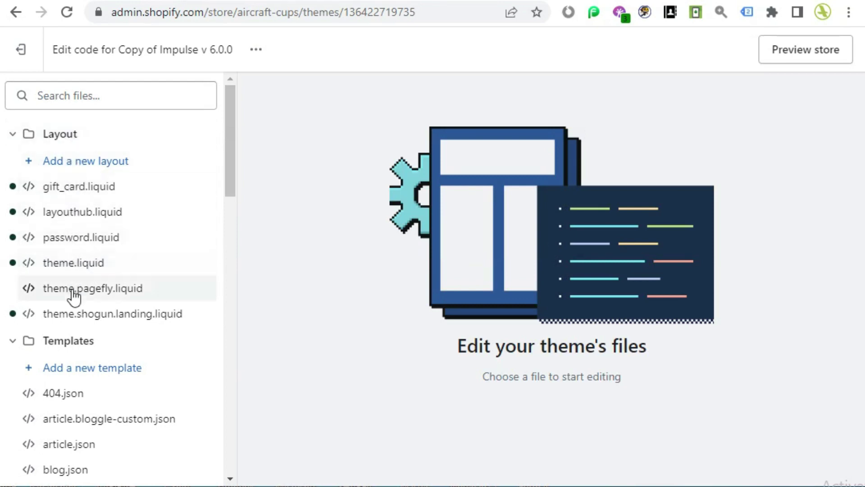
pyautogui.click(87, 271)
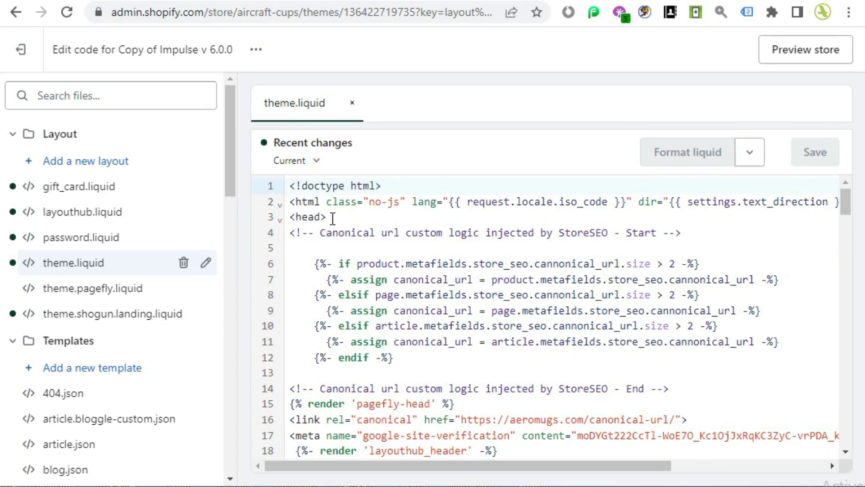
# Step: Paste the copied Google Tag Manager head snippet on a new line directly after the opening <head> tag, followed by an empty line
pyautogui.click(336, 218)
pyautogui.click(721, 12)
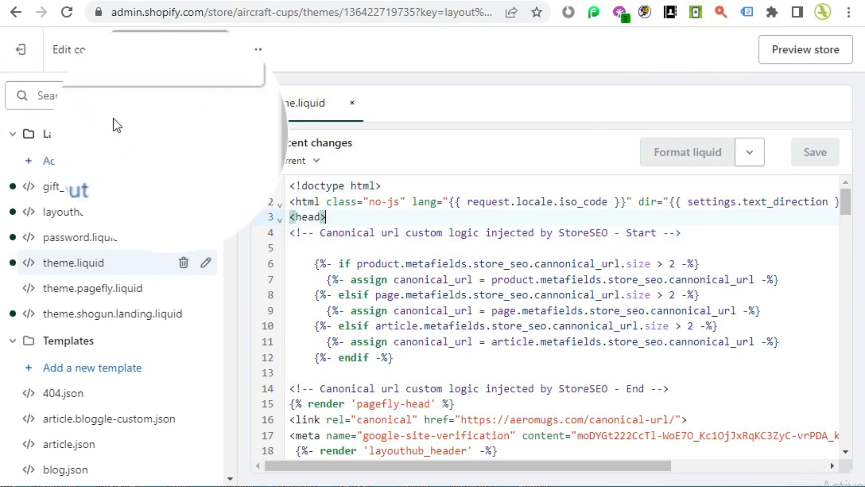
pyautogui.click(334, 215)
pyautogui.click(334, 215)
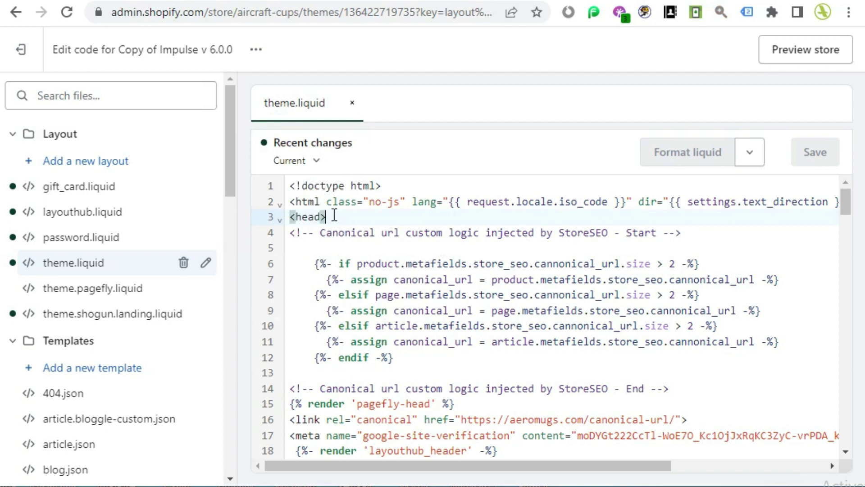
pyautogui.press('Return')
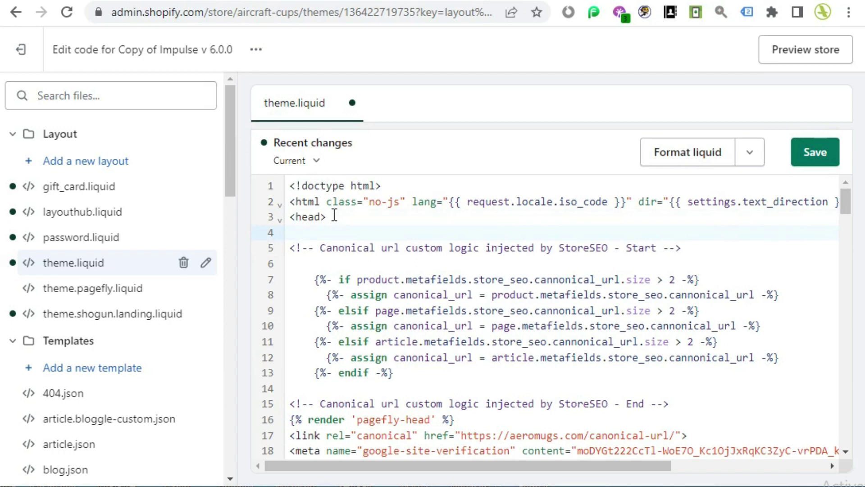
pyautogui.write("<!-- Google Tag Manager --> <script>(function(w,d,s,l,i){w[l]=w[l]||[];w[l].push({'gtm.start': new Date().getTime(),event:'gtm.js'});var f=d.getElementsByTagName(s)[0], j=d.createElement(s),dl=l!='dataLayer'?'&l='+l:'';j.async=true;j.src= 'https://www.googletagmanager.com/gtm.js?id='+i+dl;f.parentNode.insertBefore(j,f); })(window,document,'script','dataLayer','GTM-5R9XT7H');</script> <!-- End Google Tag Manager -->")
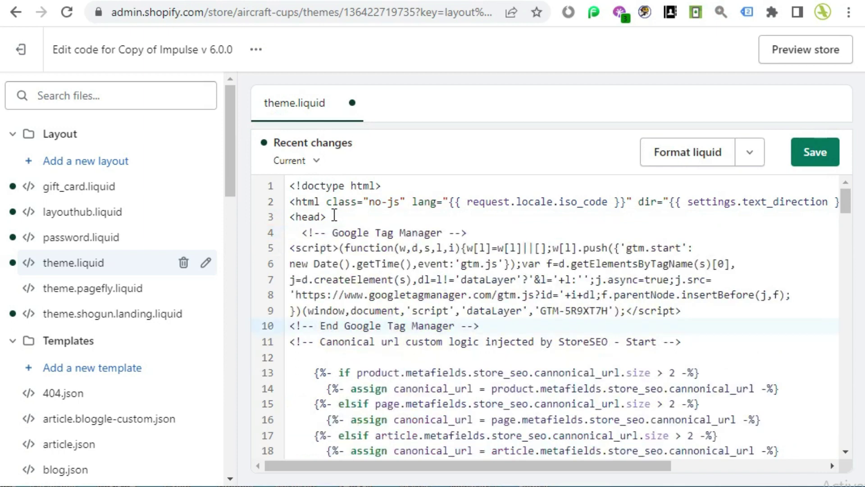
pyautogui.press('Return')
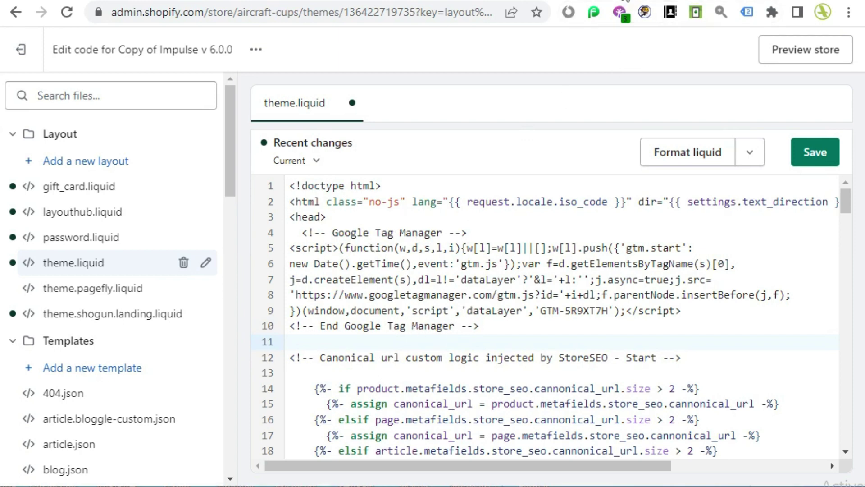
# Step: Copy the noscript body snippet from Tag Manager's installation instructions and return to the Shopify theme code
pyautogui.click(495, 1)
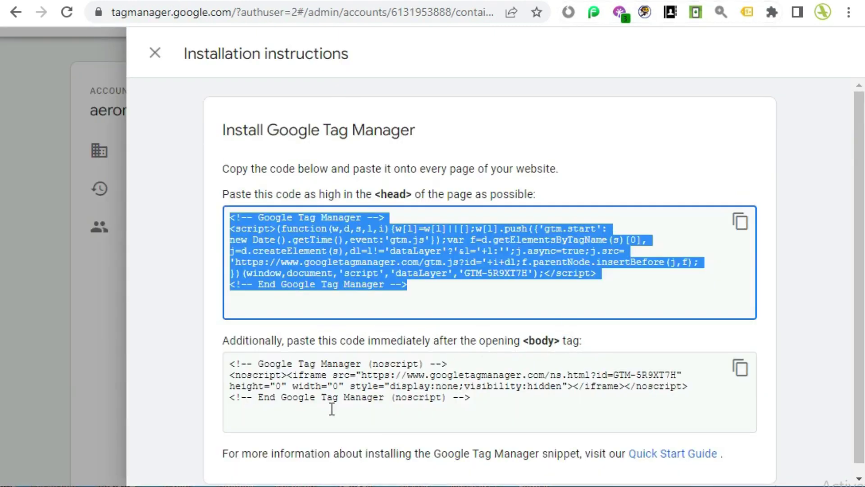
pyautogui.click(743, 373)
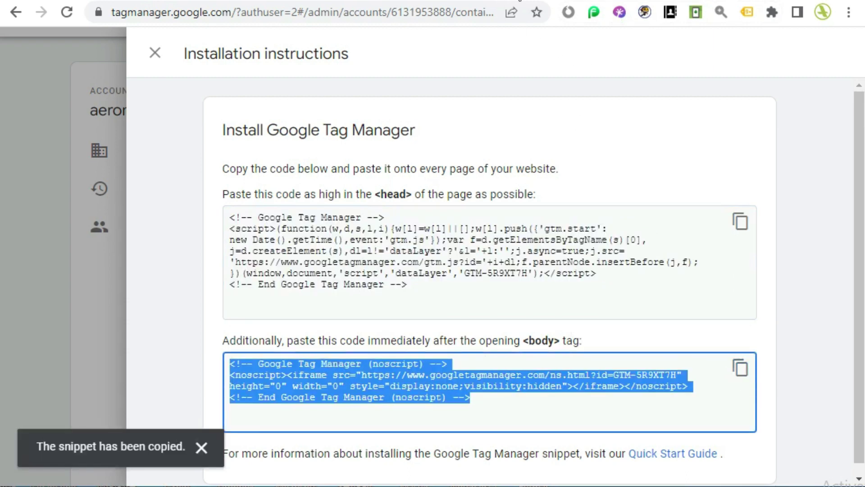
pyautogui.click(518, 0)
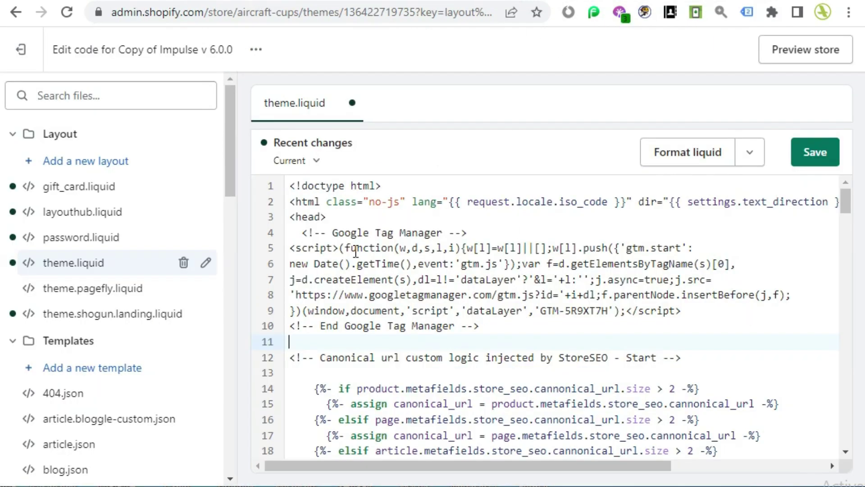
# Step: Search theme.liquid for "body" to locate the opening <body> tag
pyautogui.scroll(-3, 502, 339)
pyautogui.scroll(-3, 503, 339)
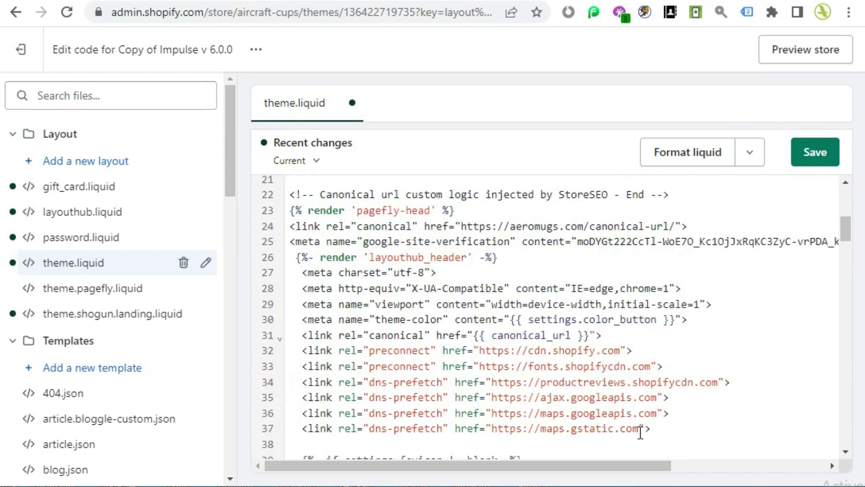
pyautogui.hotkey('ctrl', 'f')
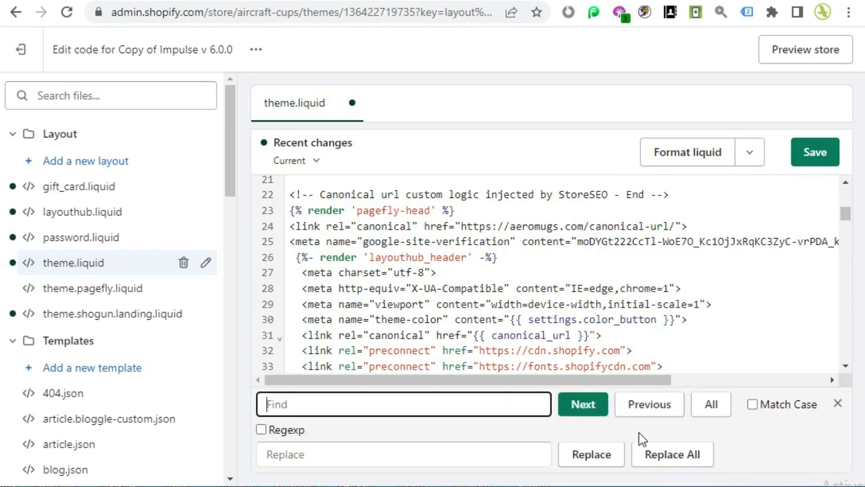
pyautogui.write('body')
pyautogui.click(588, 412)
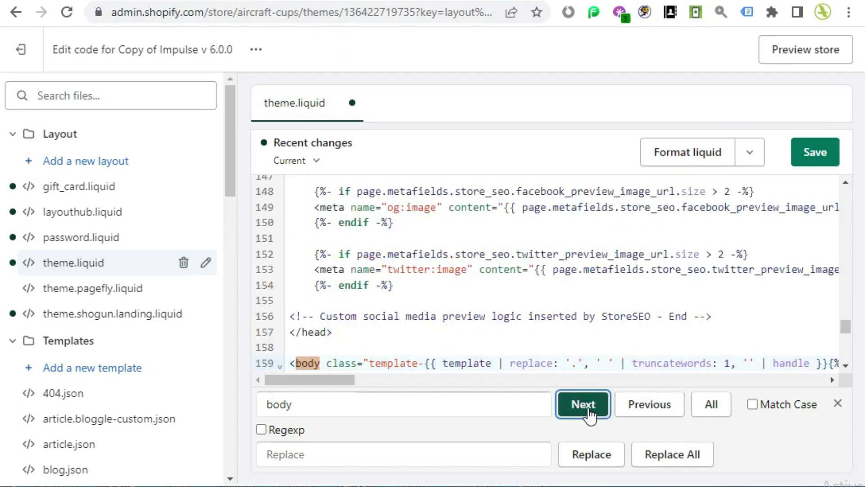
pyautogui.scroll(-2, 561, 316)
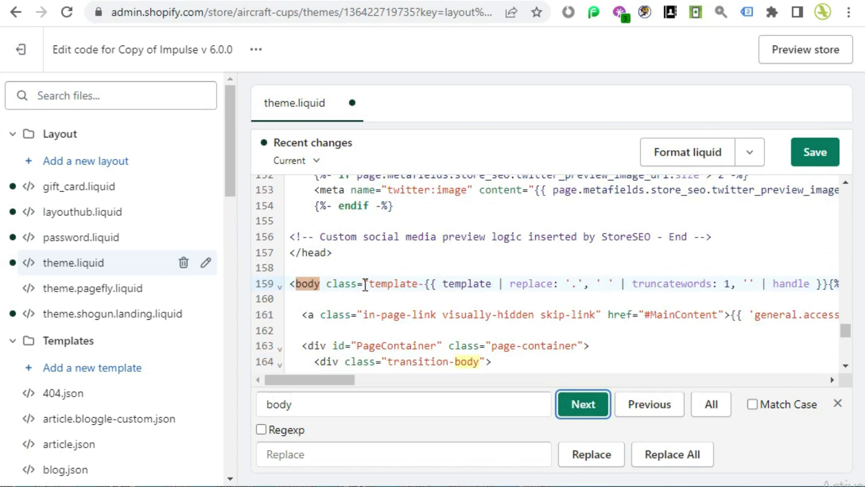
pyautogui.click(720, 14)
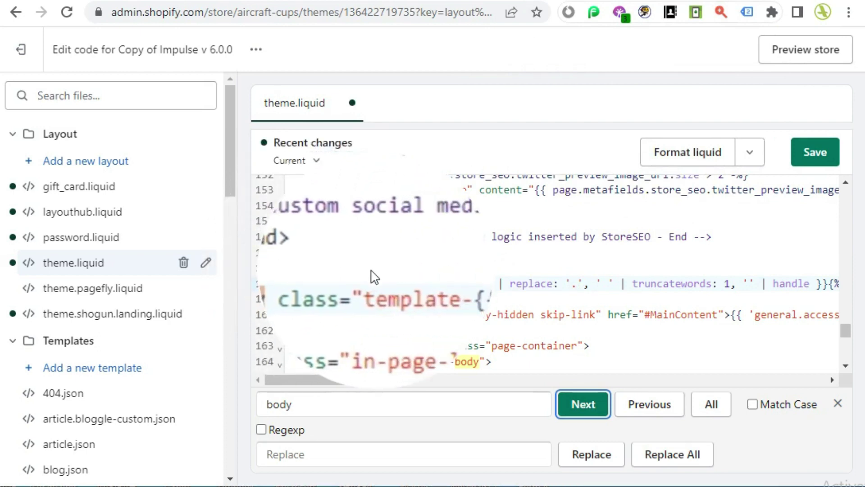
pyautogui.click(348, 271)
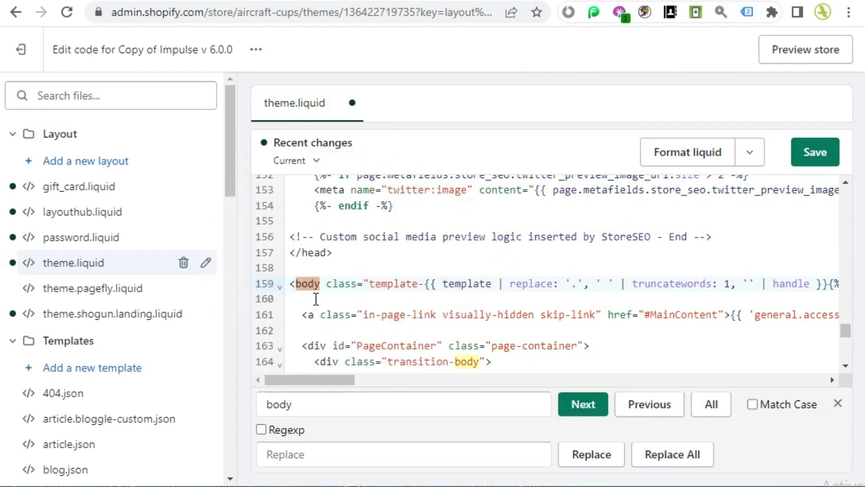
# Step: Paste the Google Tag Manager noscript snippet on the empty line directly below the opening <body> tag and close the search
pyautogui.click(315, 300)
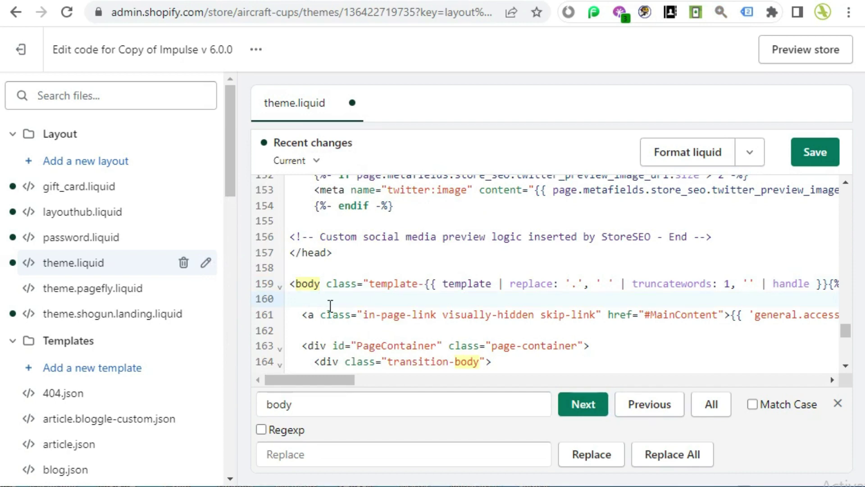
pyautogui.press('Escape')
pyautogui.write('<!-- Google Tag Manager (noscript) --> <noscript><iframe src="https://www.googletagmanager.com/ns.html?id=GTM-5R9XT7H" height="0" width="0" style="display:none;visibility:hidden"></iframe></noscript> <!-- End Google Tag Manager (noscript) -->')
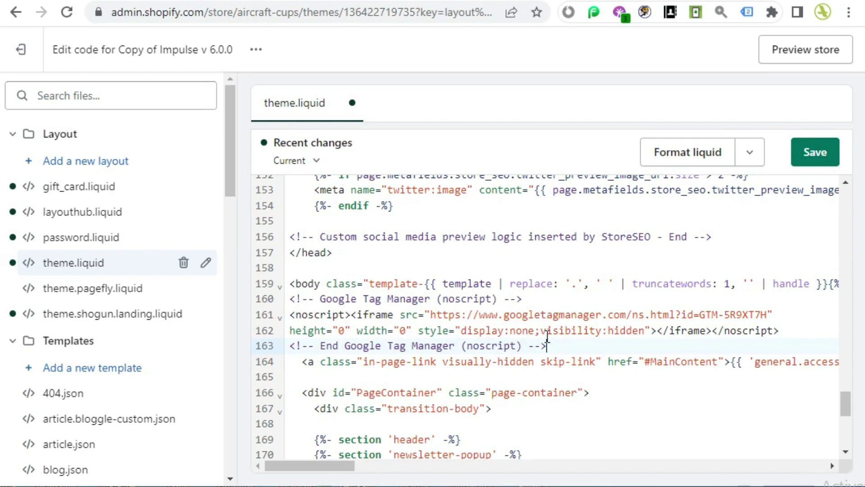
# Step: Check the head snippet at the start of theme.liquid and save the file
pyautogui.scroll(20, 547, 336)
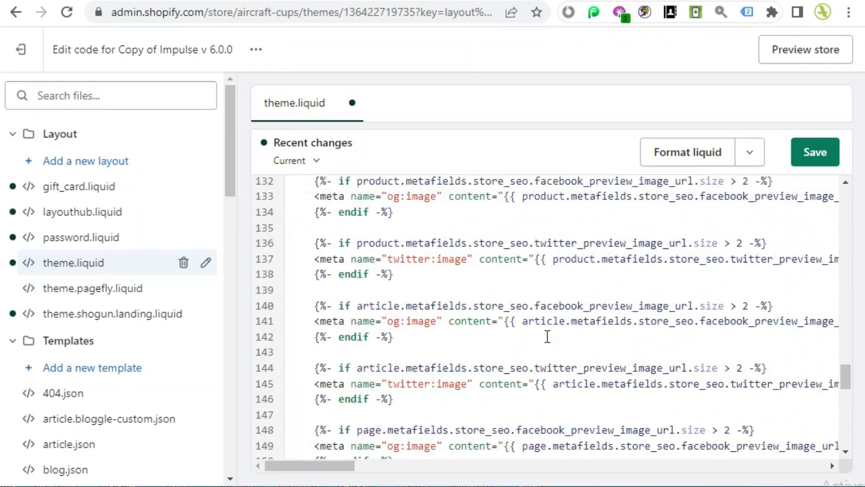
pyautogui.scroll(20, 547, 336)
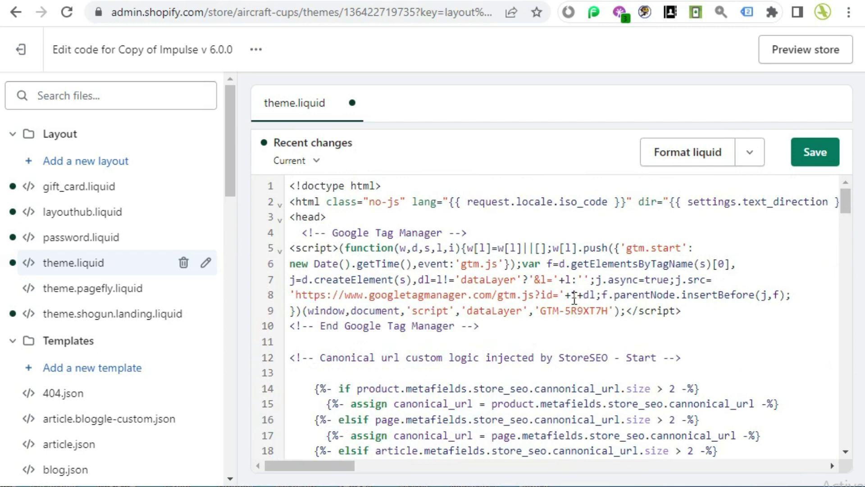
pyautogui.click(819, 161)
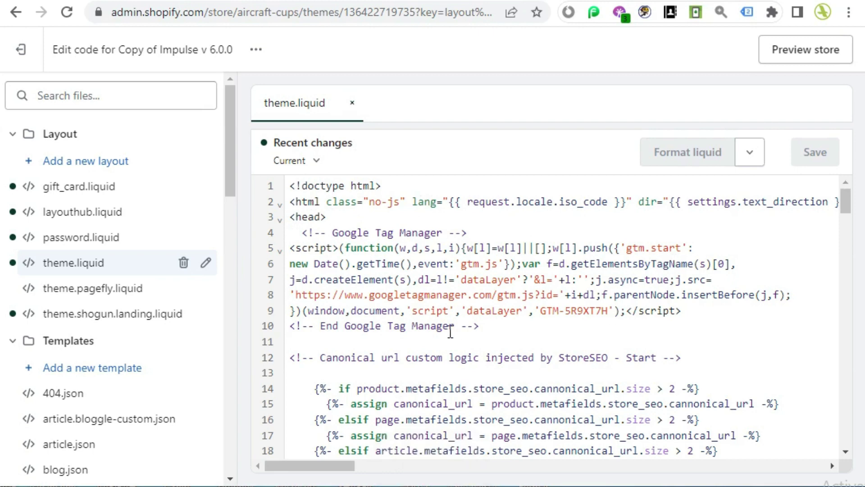
# Step: Switch back to Google Tag Manager, close the installation instructions and go to the container's workspace
pyautogui.click(644, 1)
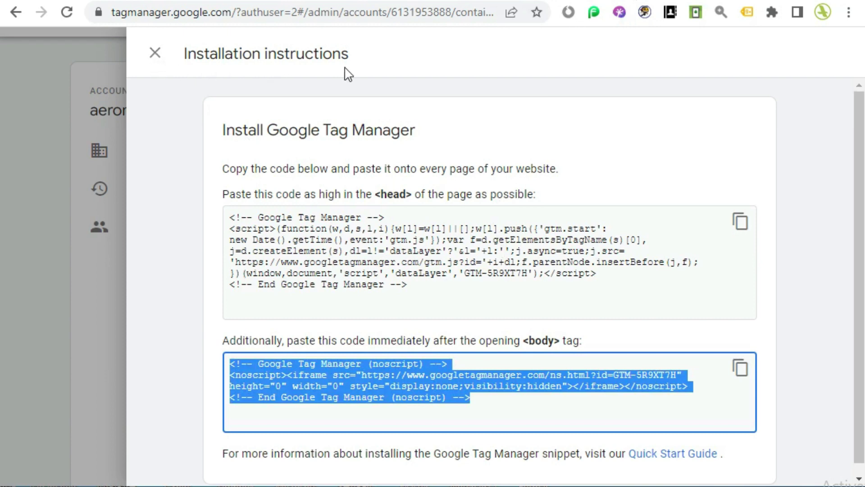
pyautogui.click(155, 63)
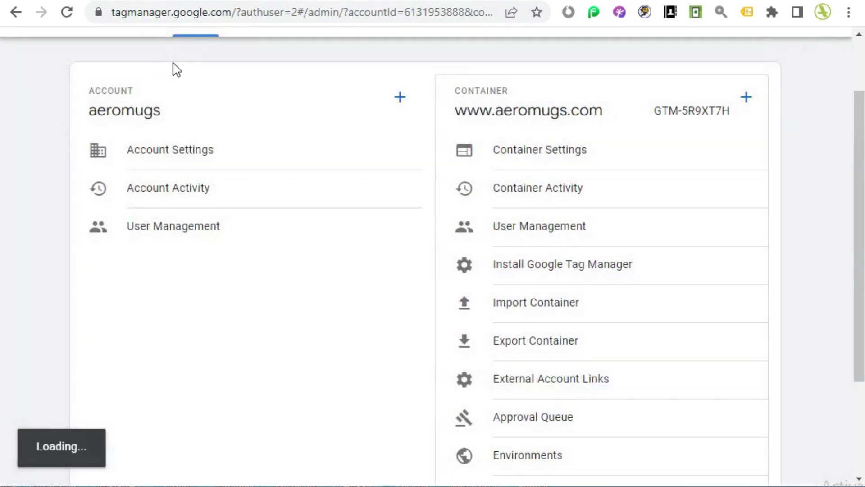
pyautogui.scroll(2, 274, 333)
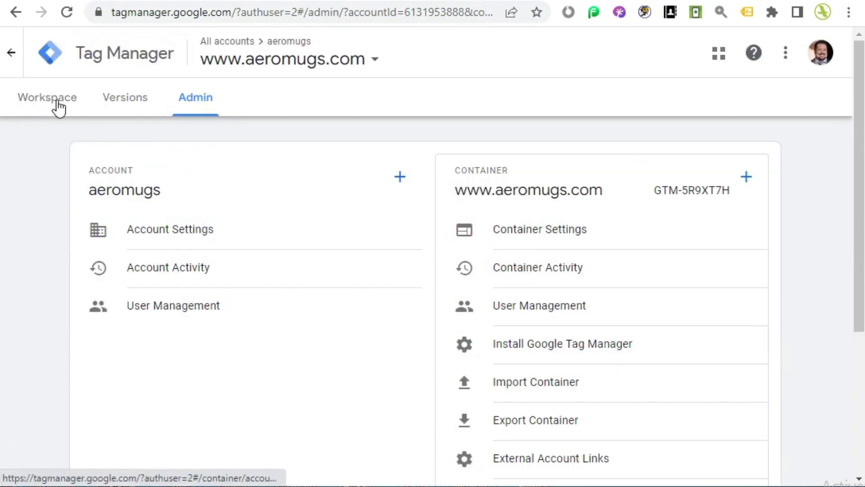
pyautogui.click(57, 103)
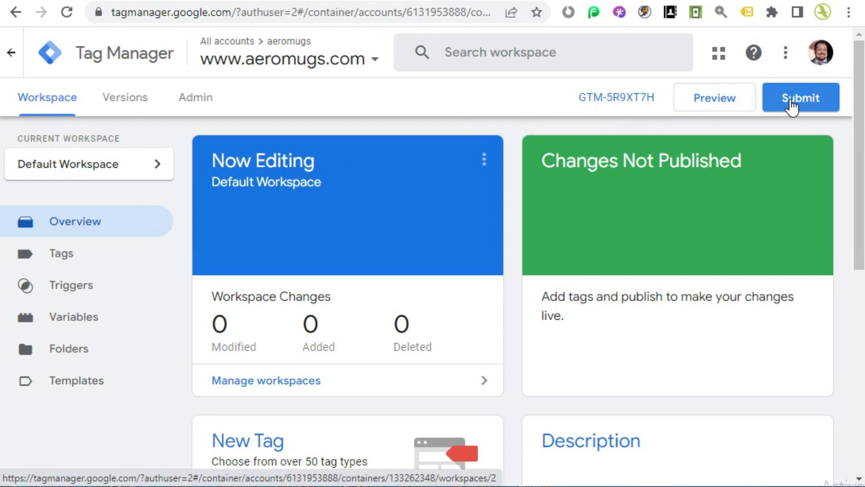
pyautogui.click(718, 103)
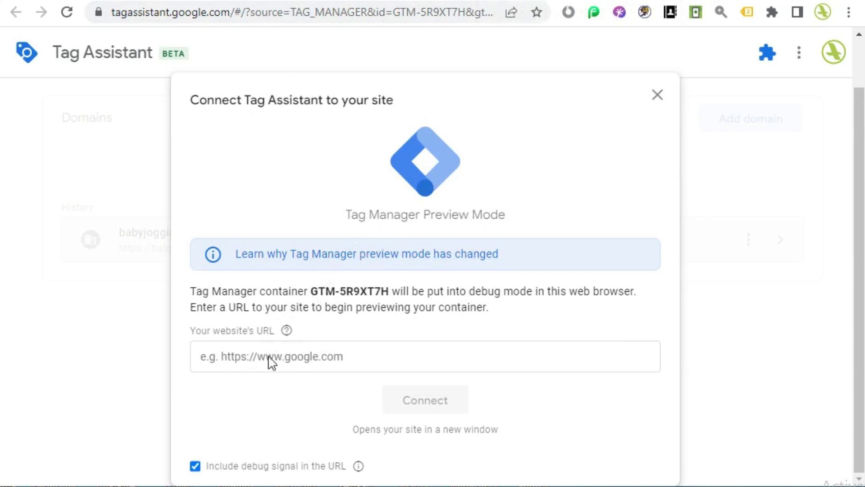
pyautogui.click(290, 361)
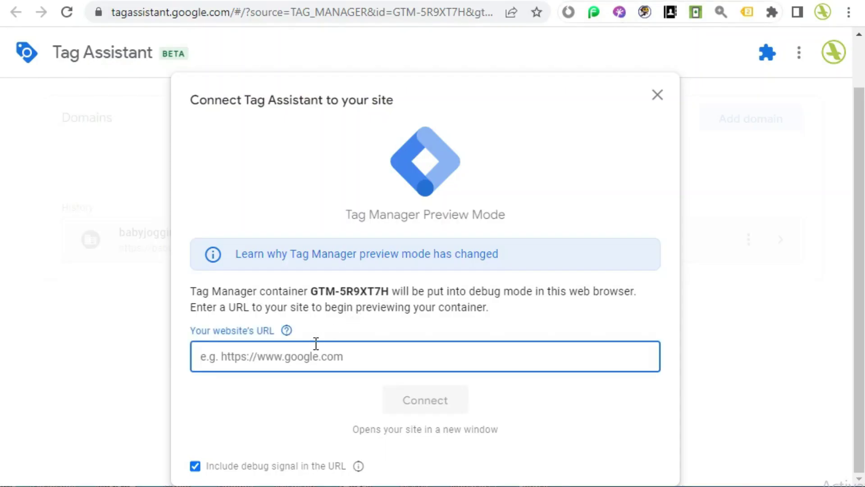
pyautogui.write('https://aeromugs.com/')
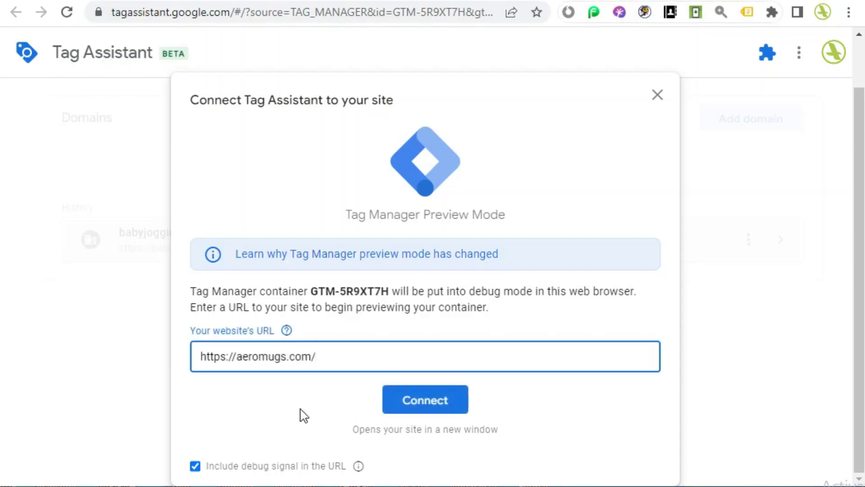
pyautogui.click(444, 408)
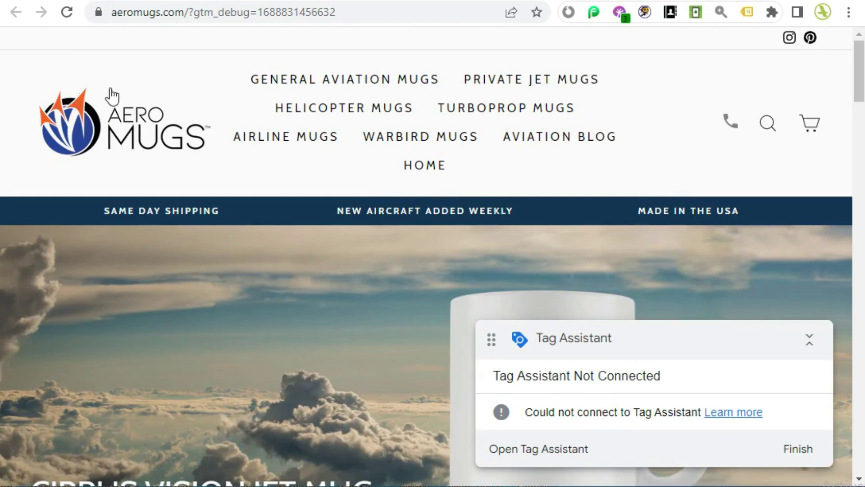
# Step: Reload the debug page to connect Tag Assistant, finish the debug session on the site and continue past the connection dialog in Tag Assistant
pyautogui.click(67, 12)
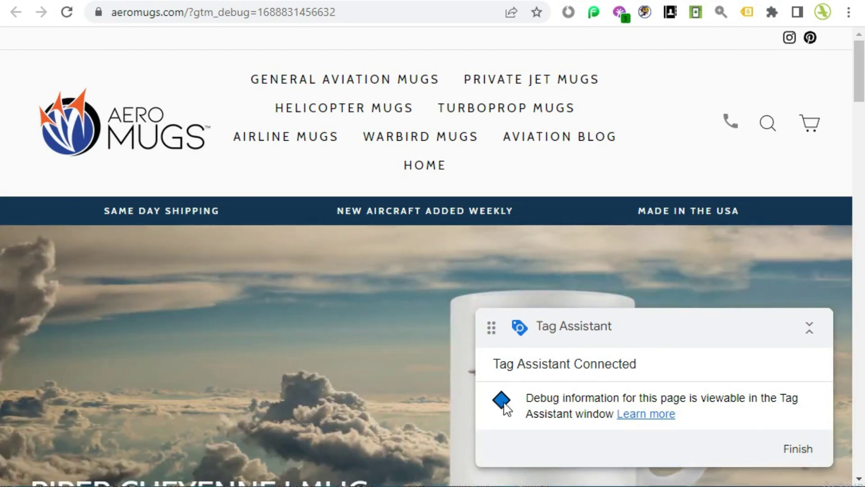
pyautogui.click(802, 450)
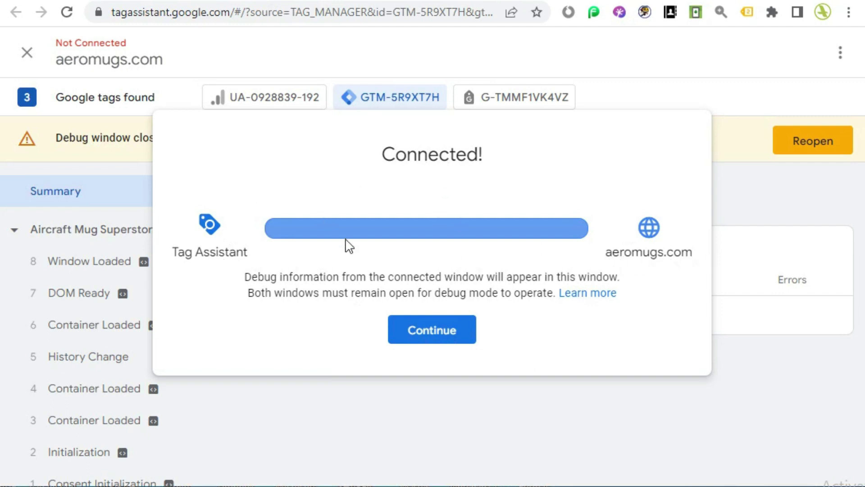
pyautogui.click(427, 334)
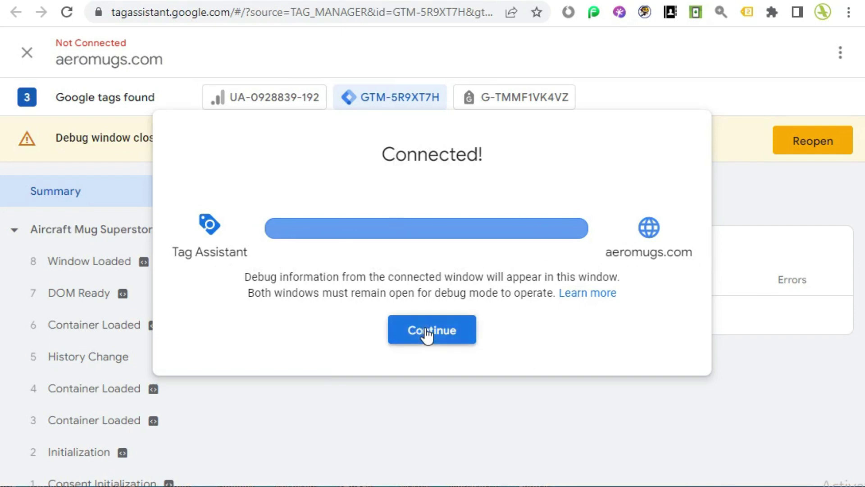
# Step: Switch to Google Tag Manager, start submitting the workspace changes and name the version aeromugs
pyautogui.hotkey('ctrl', 'Tab')
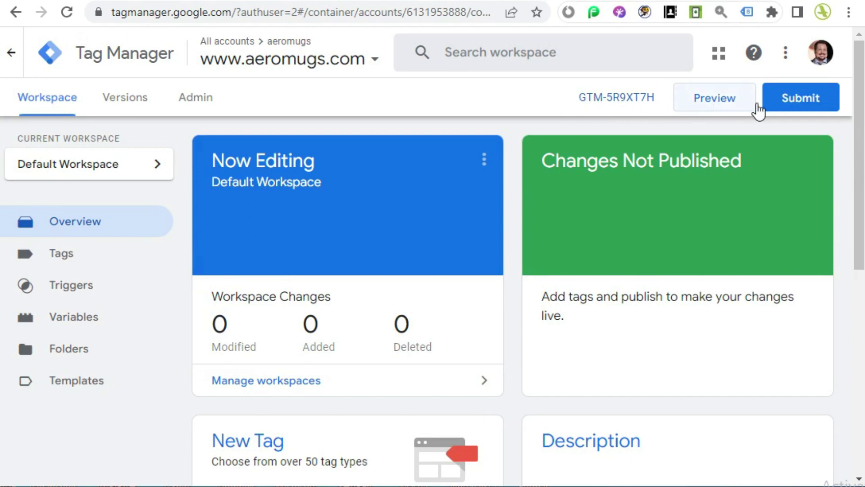
pyautogui.click(804, 106)
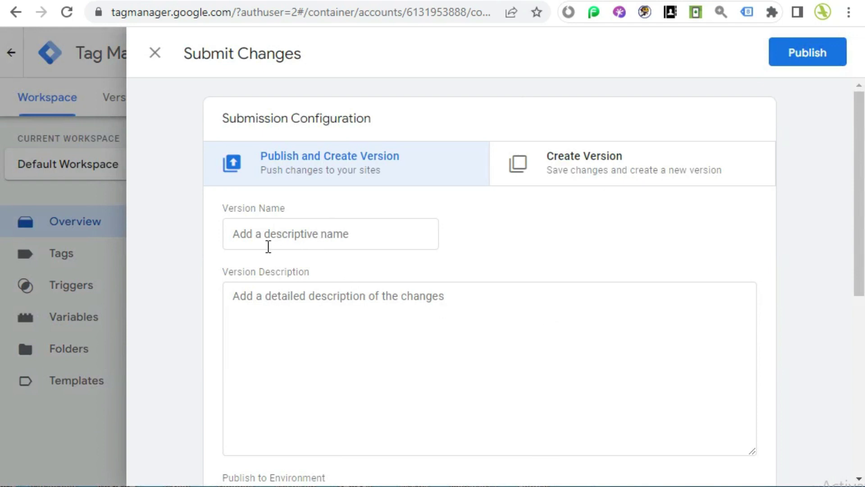
pyautogui.click(295, 233)
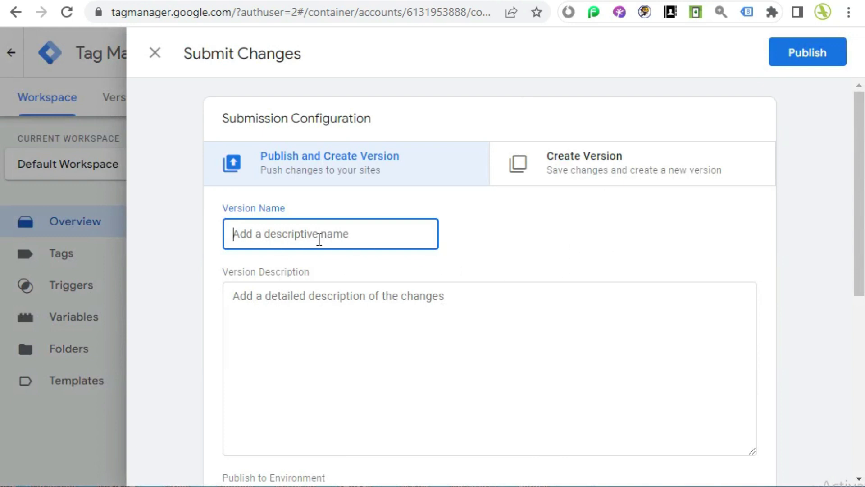
pyautogui.write('https://aeromugs.com/')
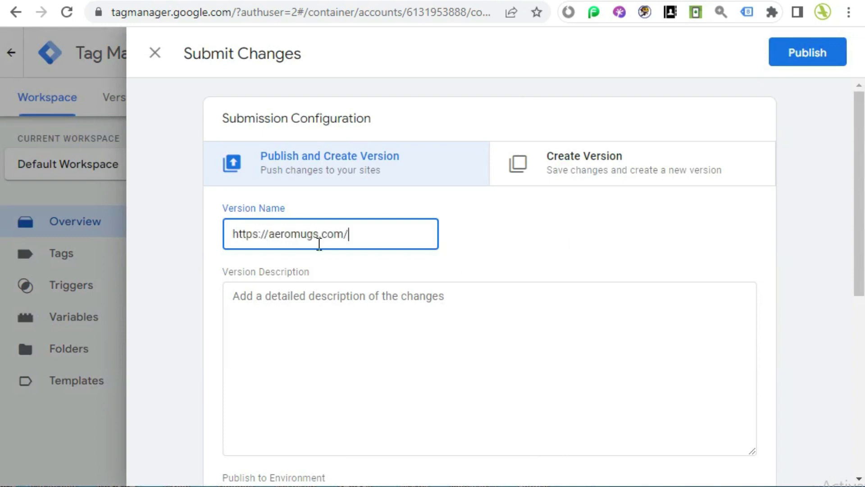
pyautogui.click(273, 236)
pyautogui.press('BackSpace')
pyautogui.press('BackSpace')
pyautogui.press('BackSpace')
pyautogui.press('BackSpace')
pyautogui.press('BackSpace')
pyautogui.press('BackSpace')
pyautogui.press('BackSpace')
pyautogui.press('BackSpace')
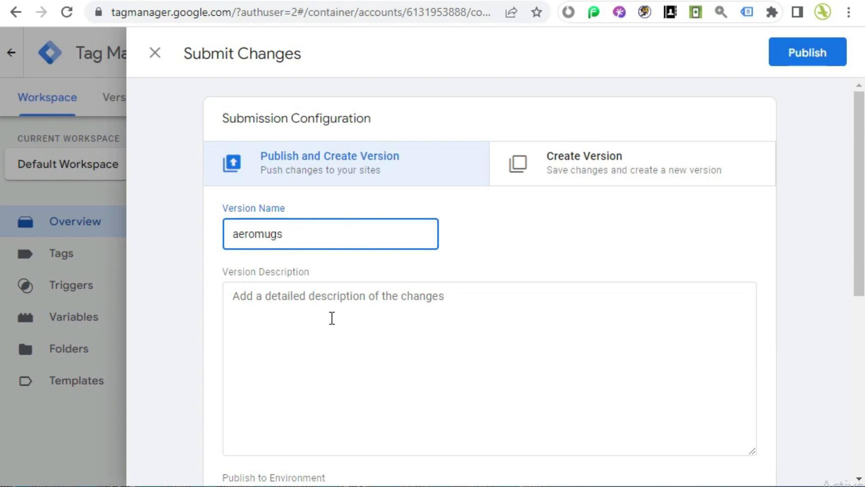
# Step: Enter the version description "Aeromugs is a shopify store website."
pyautogui.click(341, 305)
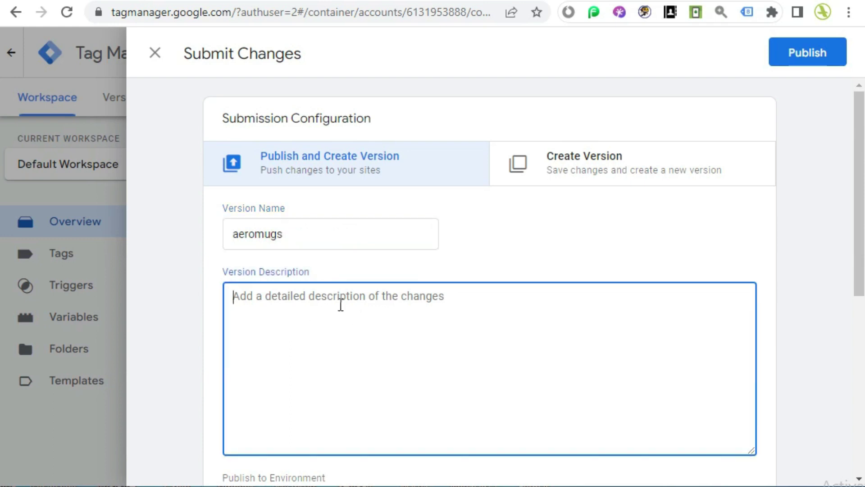
pyautogui.write('A')
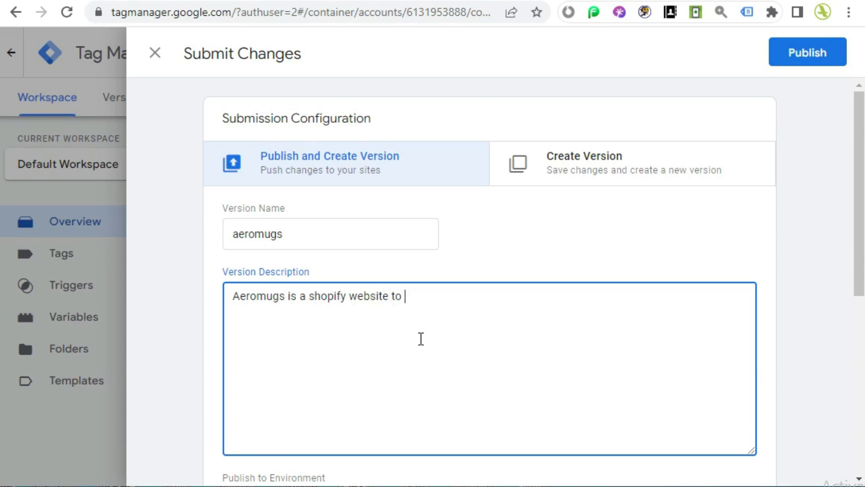
pyautogui.press('BackSpace')
pyautogui.press('BackSpace')
pyautogui.press('BackSpace')
pyautogui.press('BackSpace')
pyautogui.click(359, 315)
pyautogui.write('store')
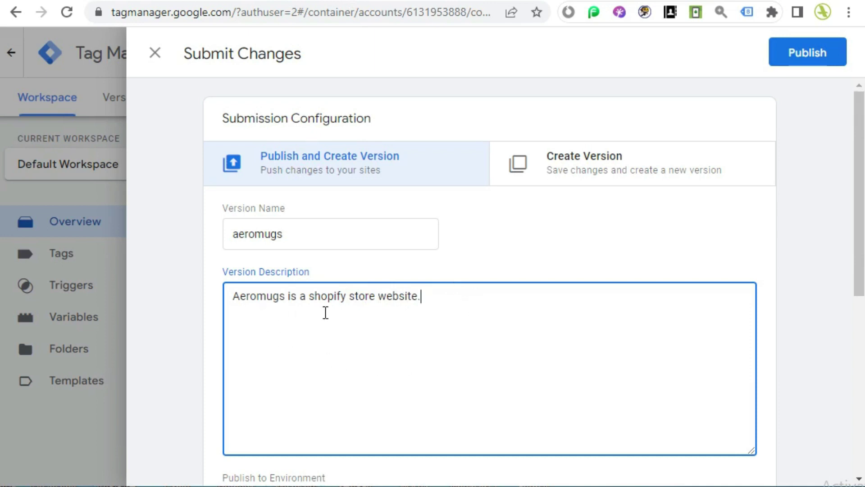
# Step: Check the submission settings and publish the container version to the Live environment
pyautogui.scroll(-6, 628, 338)
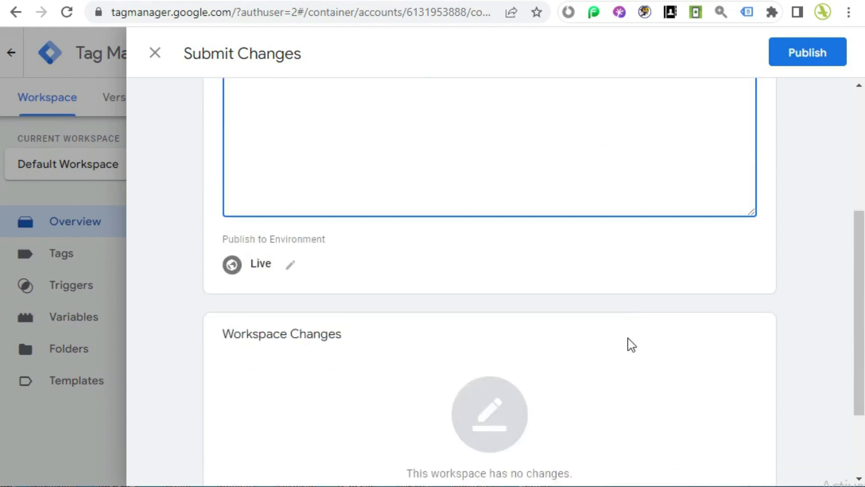
pyautogui.scroll(6, 628, 343)
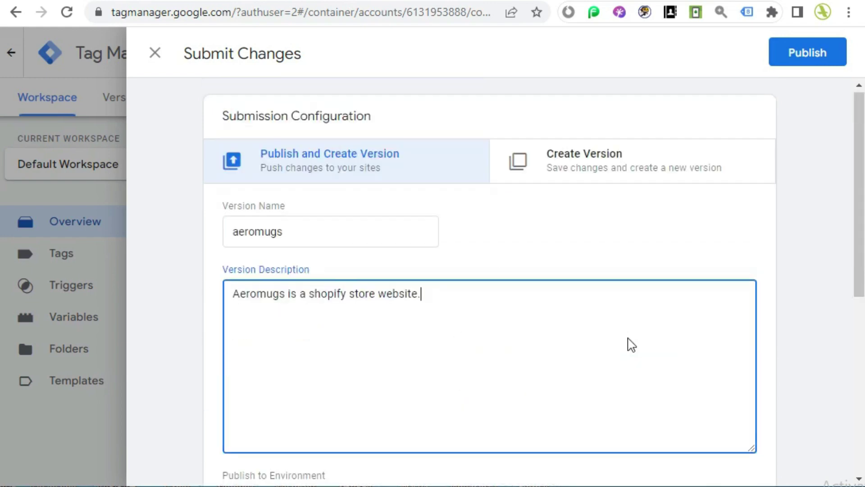
pyautogui.click(814, 61)
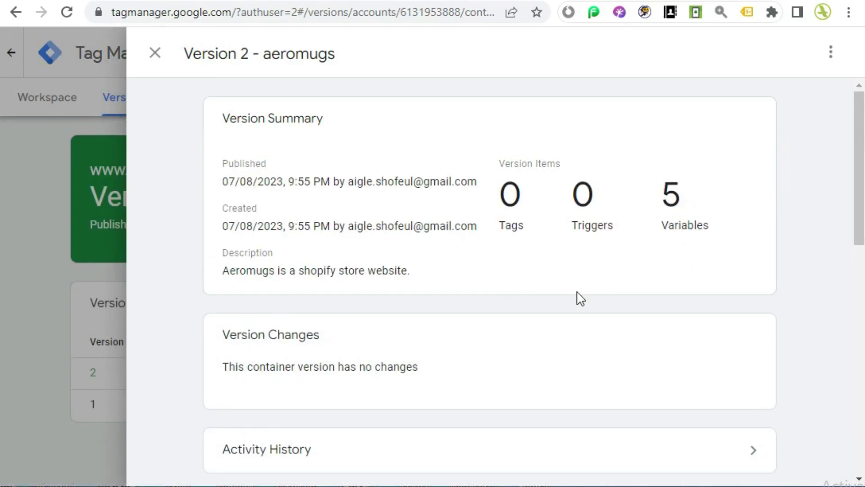
# Step: Review the published version's summary, close it and return to the container's workspace
pyautogui.scroll(-12, 580, 298)
pyautogui.scroll(10, 580, 299)
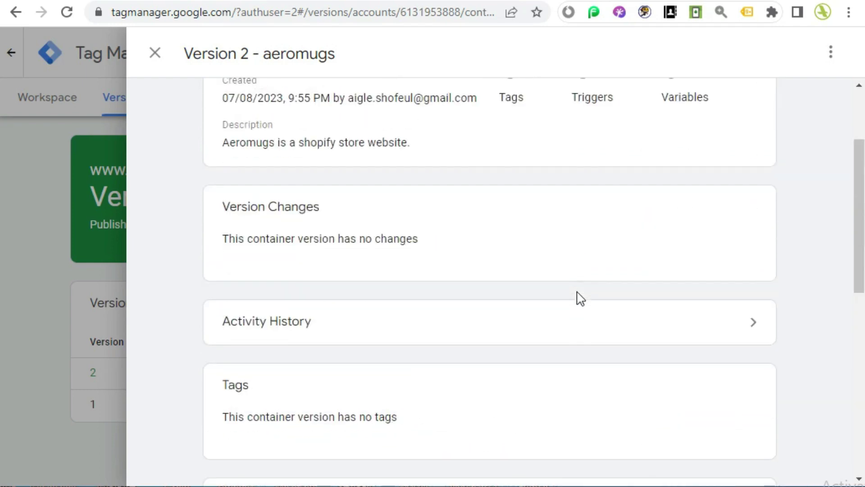
pyautogui.scroll(3, 580, 298)
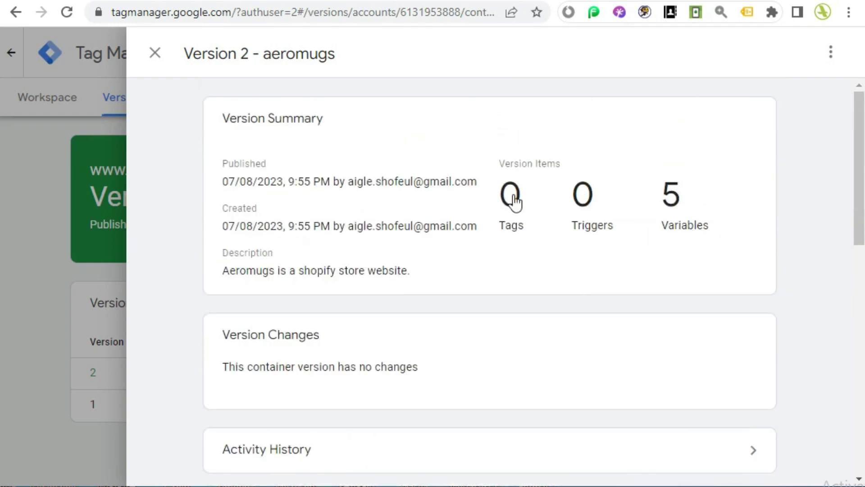
pyautogui.click(153, 58)
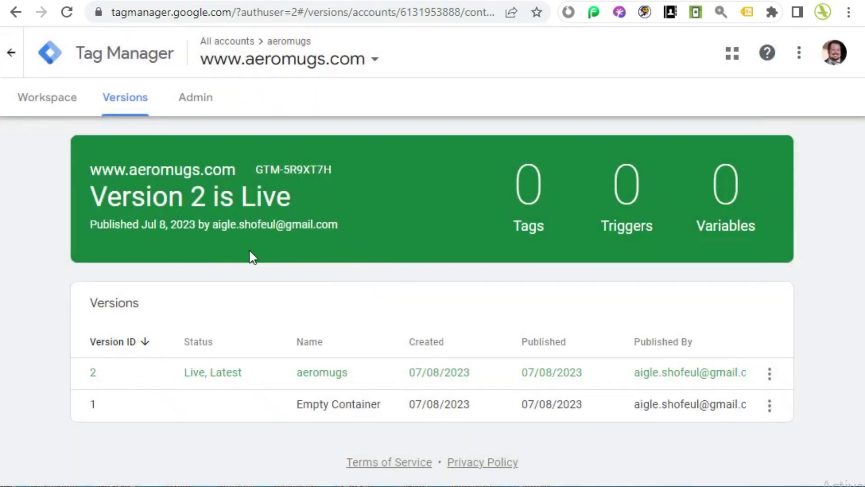
pyautogui.click(53, 105)
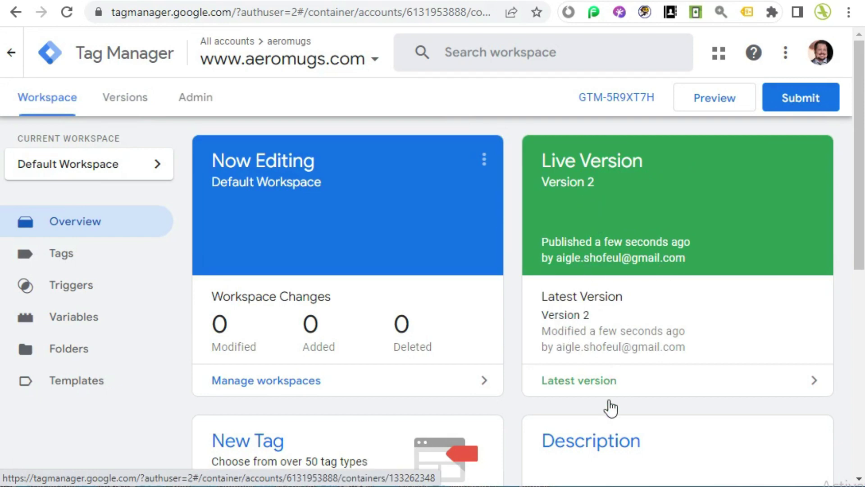
# Step: Reload aeromugs.com and view the page's tag analysis in Tag Assistant Legacy
pyautogui.click(69, 14)
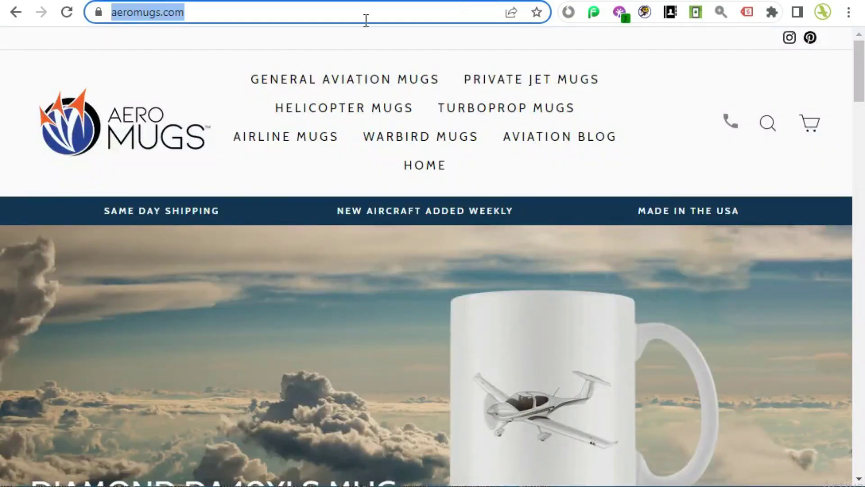
pyautogui.click(372, 15)
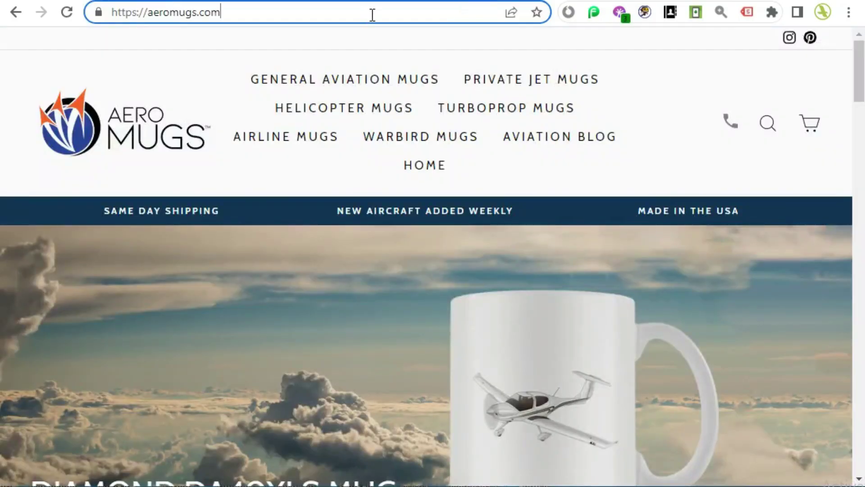
pyautogui.click(67, 12)
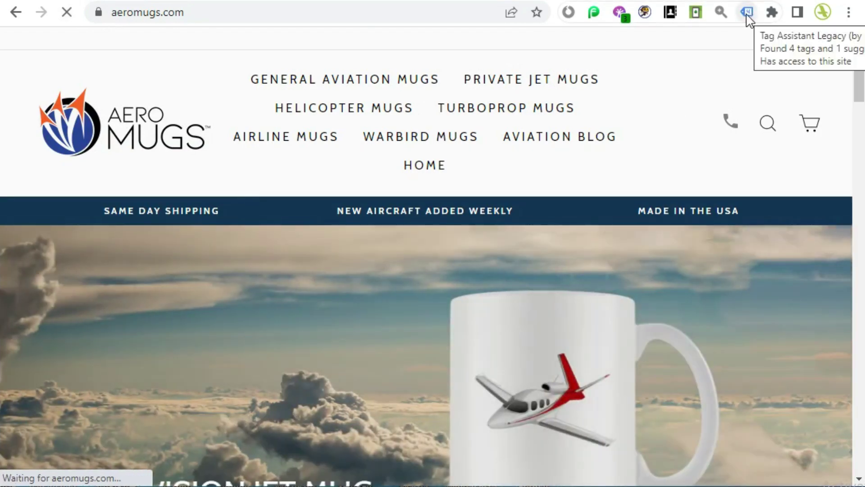
pyautogui.click(746, 16)
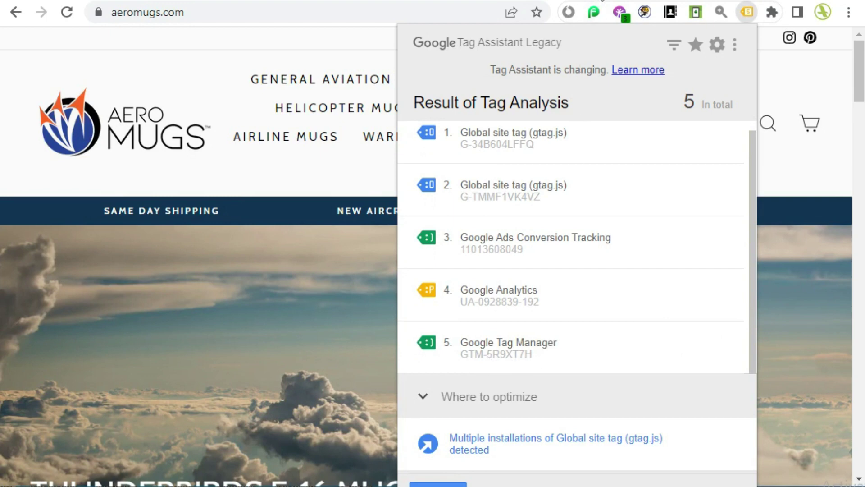
# Step: Compare the container ID in Google Tag Manager with the Google Tag Manager entry in the store page's Tag Assistant Legacy results
pyautogui.click(602, 1)
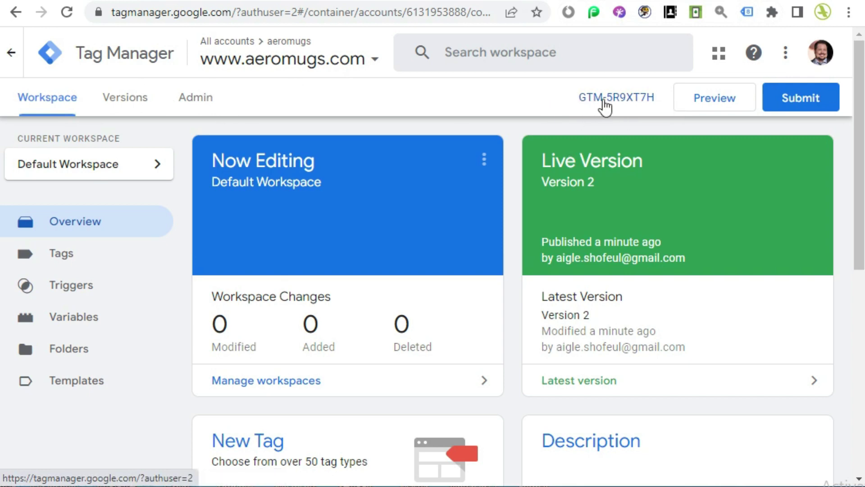
pyautogui.click(460, 0)
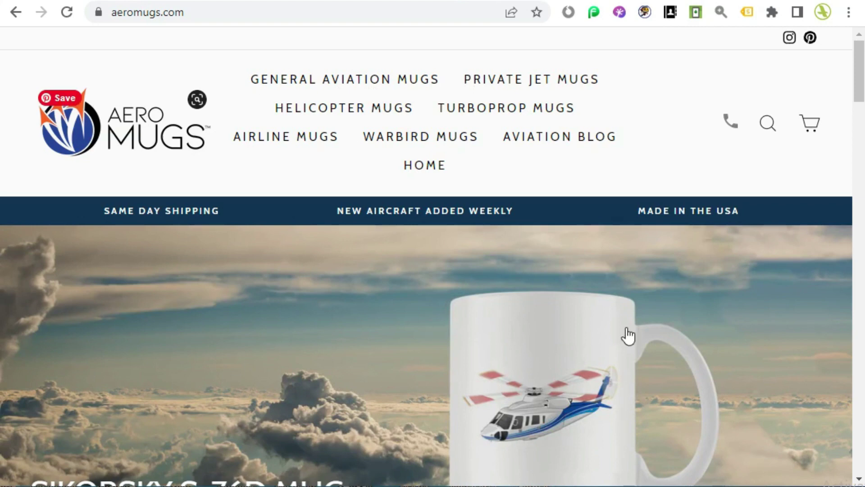
pyautogui.click(747, 14)
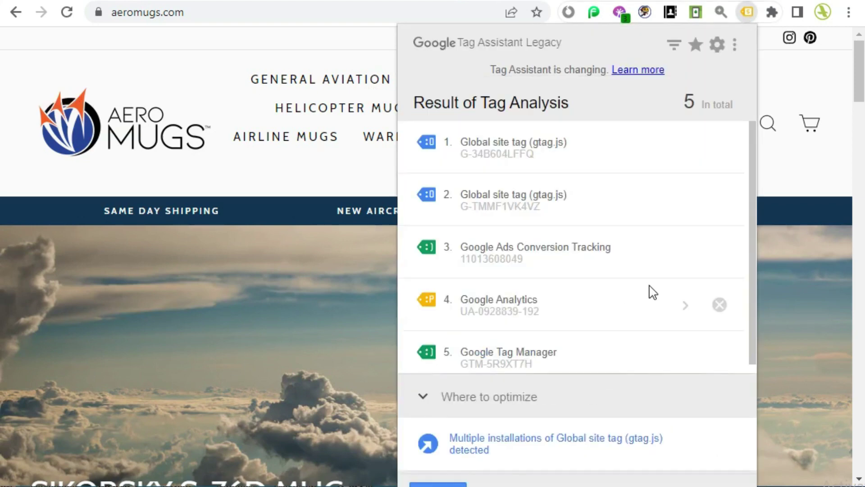
pyautogui.scroll(-1, 625, 316)
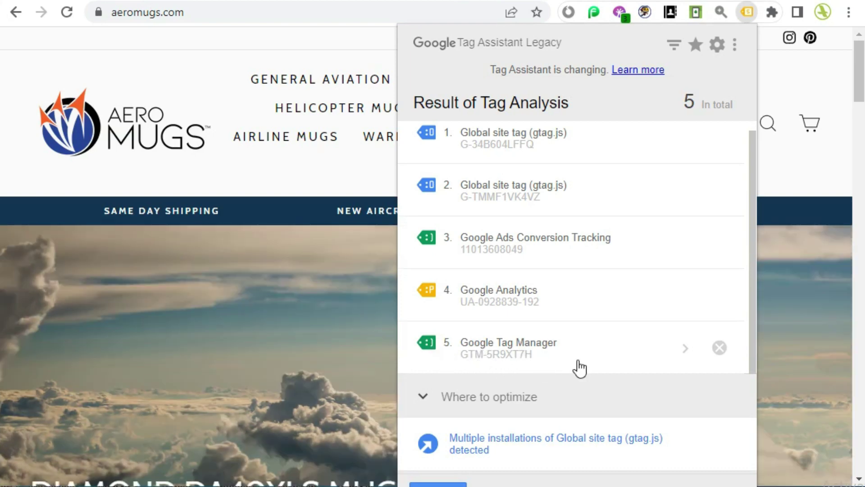
pyautogui.click(808, 74)
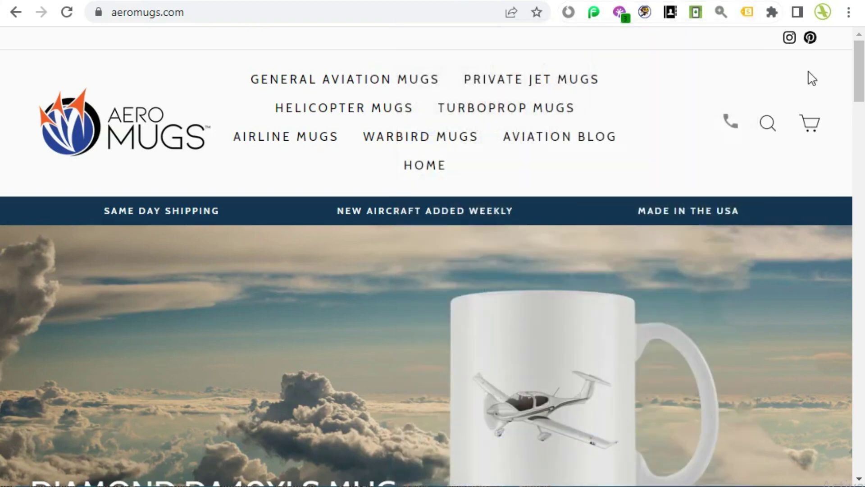